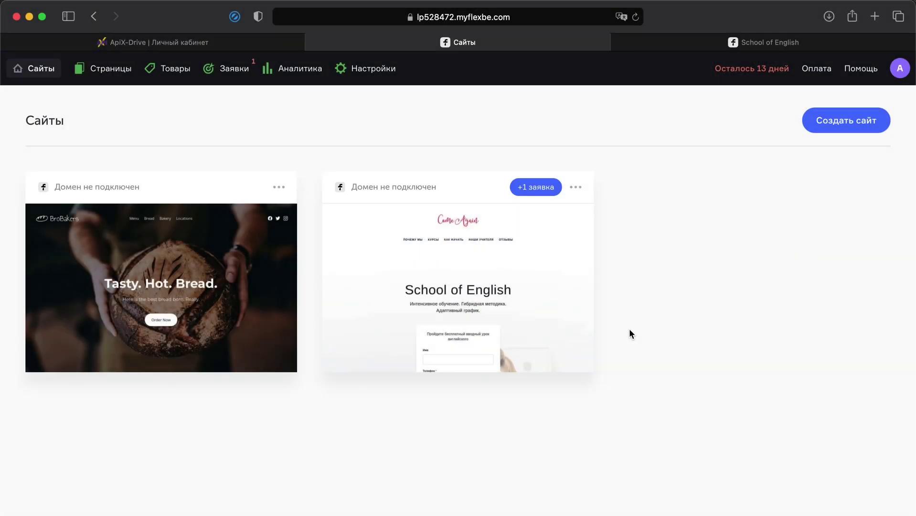
Step: Open the '+1 заявка' request on the School of English site card and view its details
click(533, 190)
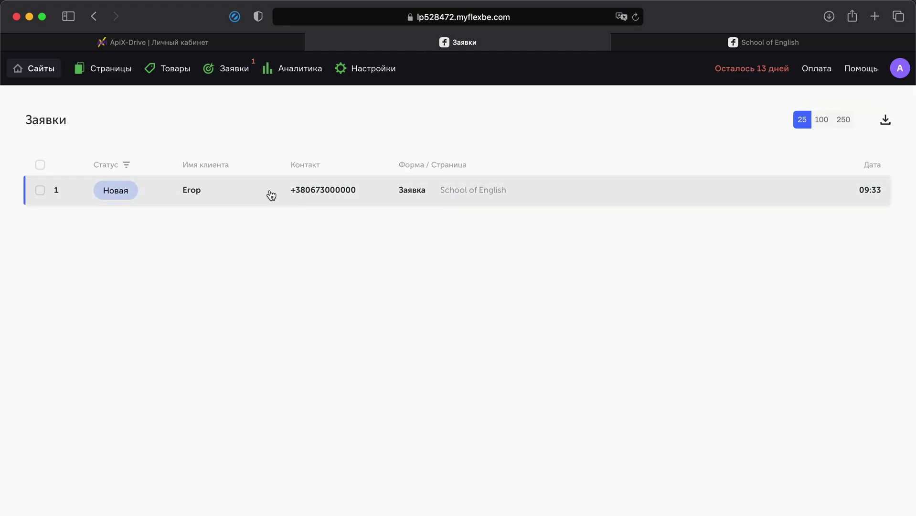
click(265, 189)
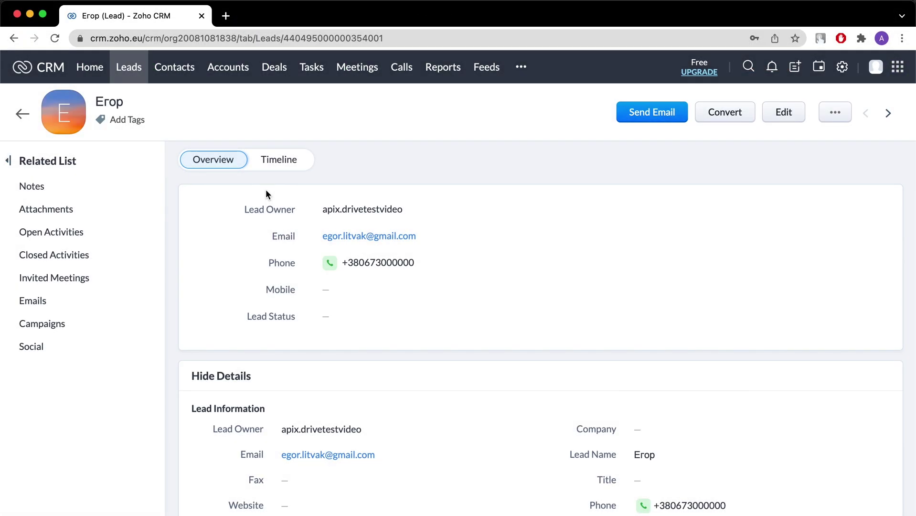
scroll(266, 189, down, 5)
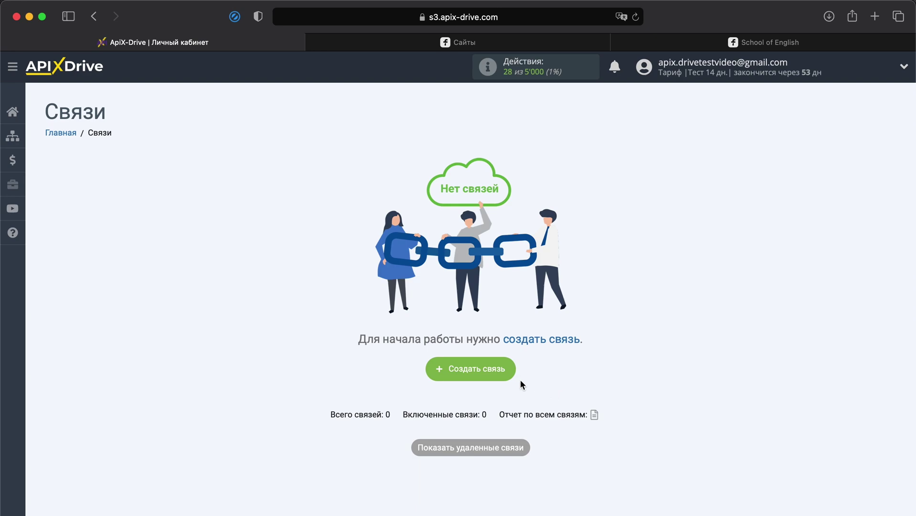
Step: Start a new connection and choose Flexbe as the source system
click(480, 373)
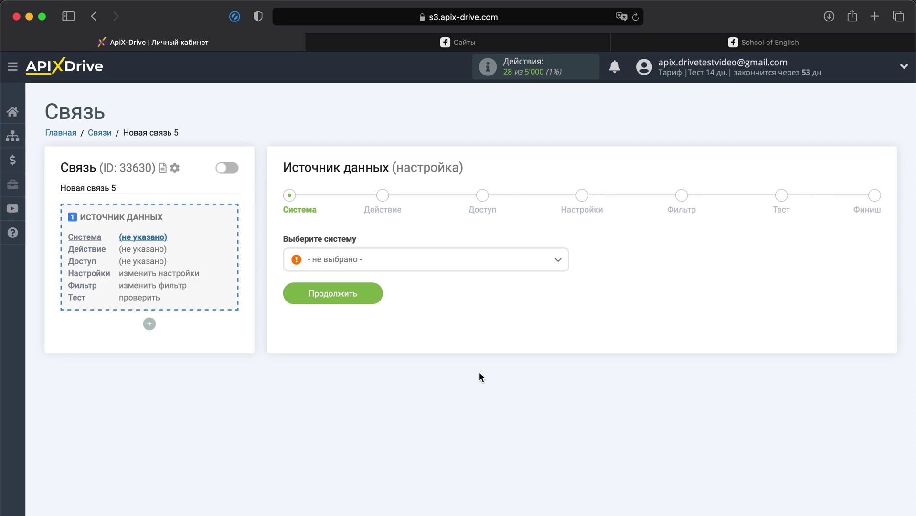
click(444, 271)
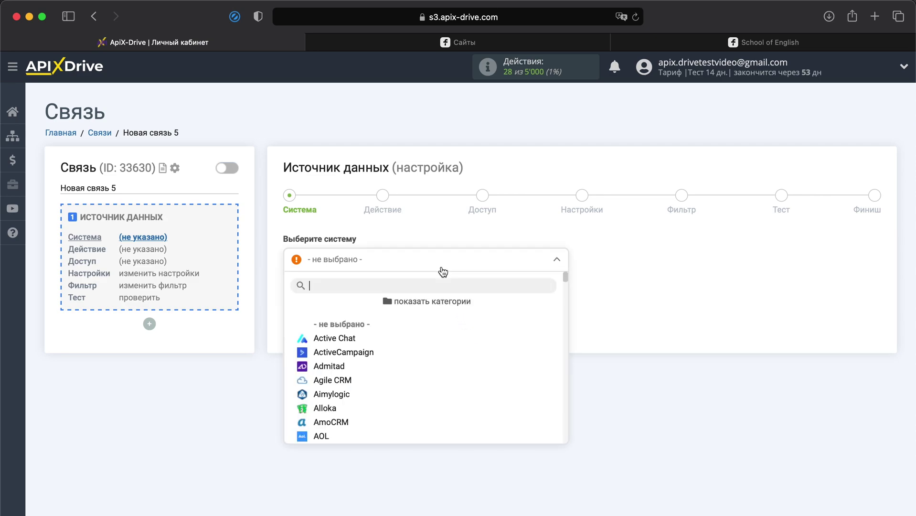
scroll(413, 331, down, 5)
scroll(413, 333, down, 10)
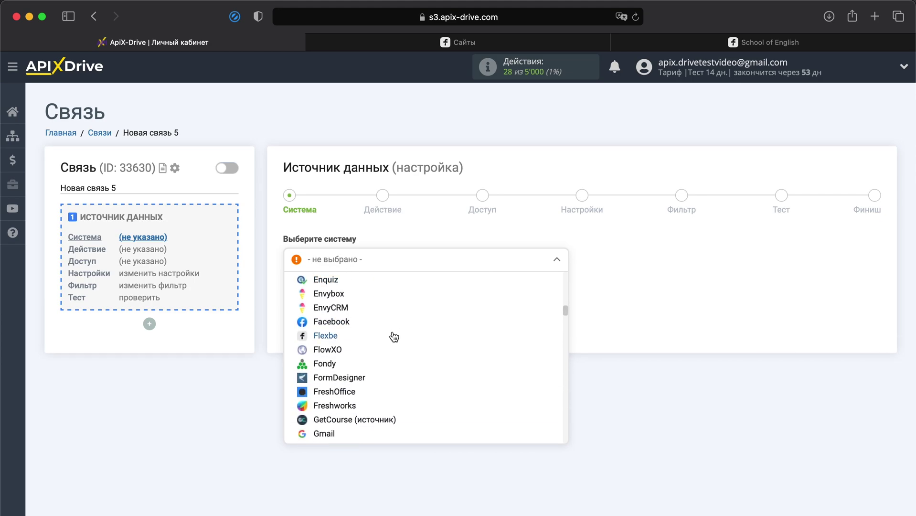
click(334, 340)
click(351, 297)
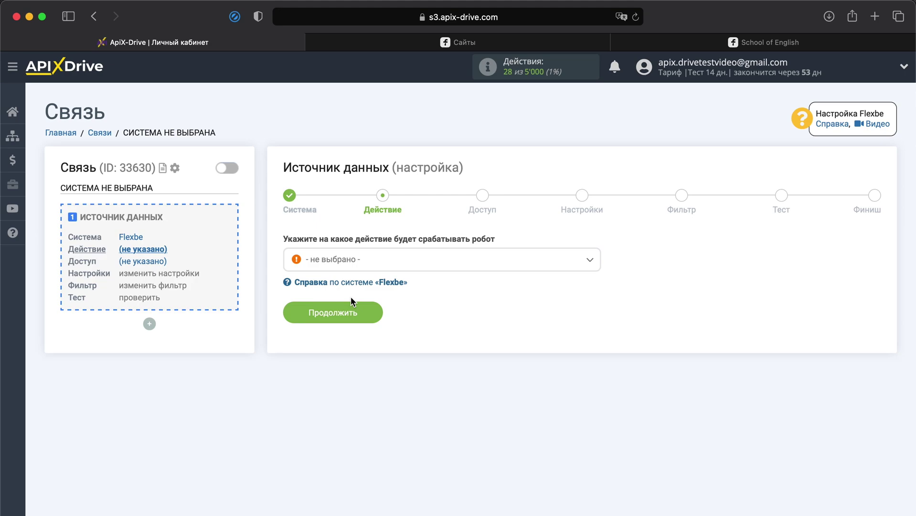
Step: Set the Flexbe action to 'Получить данные' and confirm it
click(382, 267)
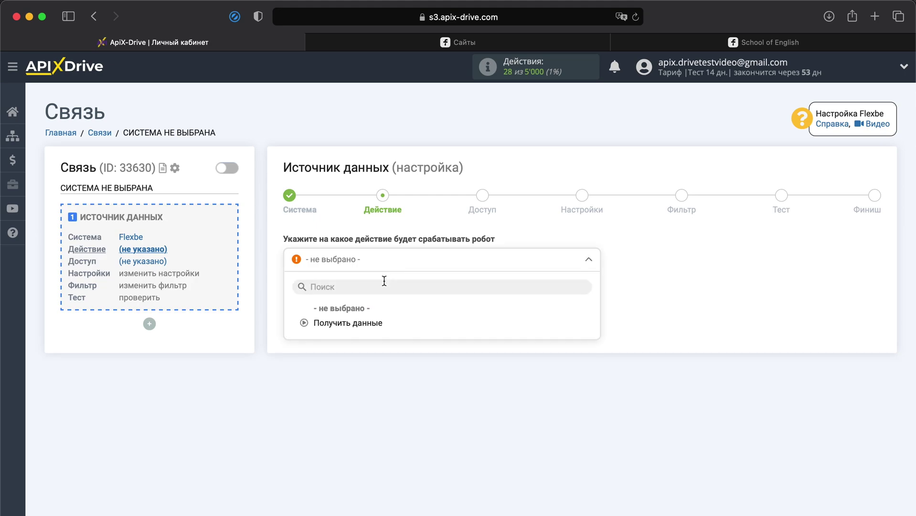
click(368, 321)
click(360, 315)
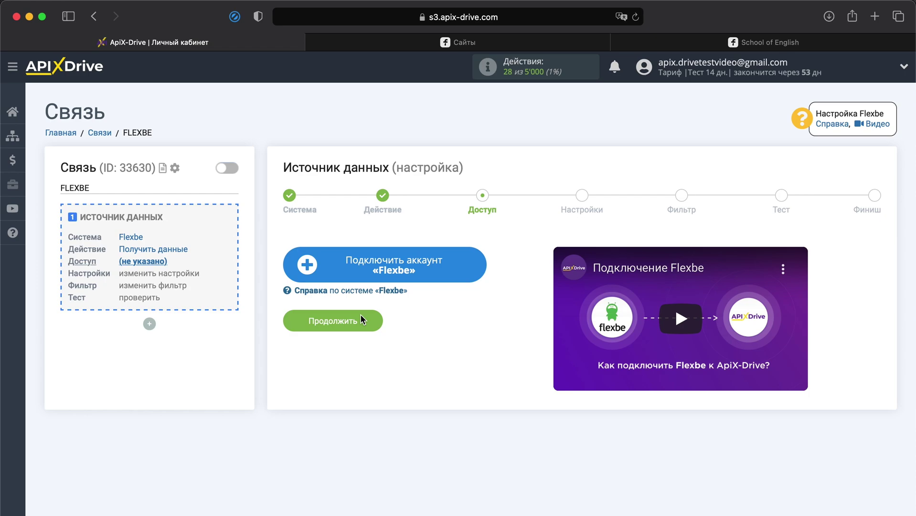
Step: Connect and save a Flexbe account, then select it for the connection
click(422, 279)
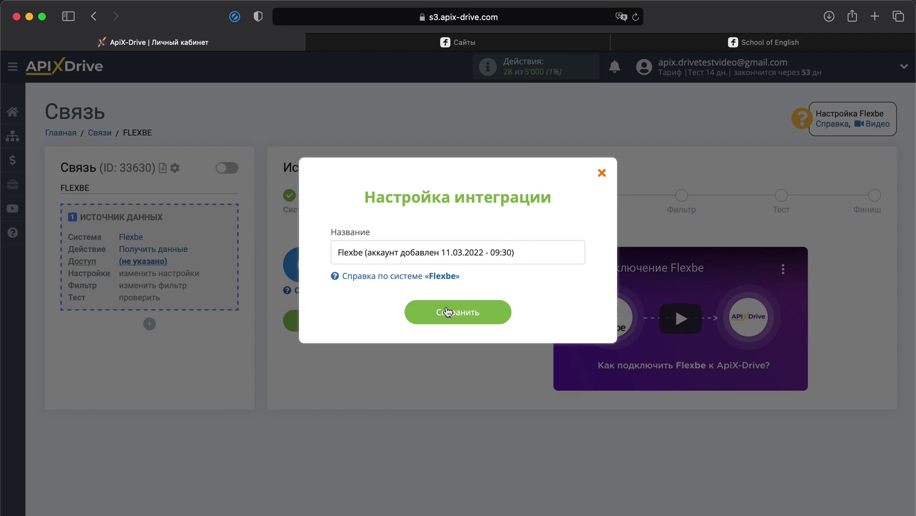
click(451, 314)
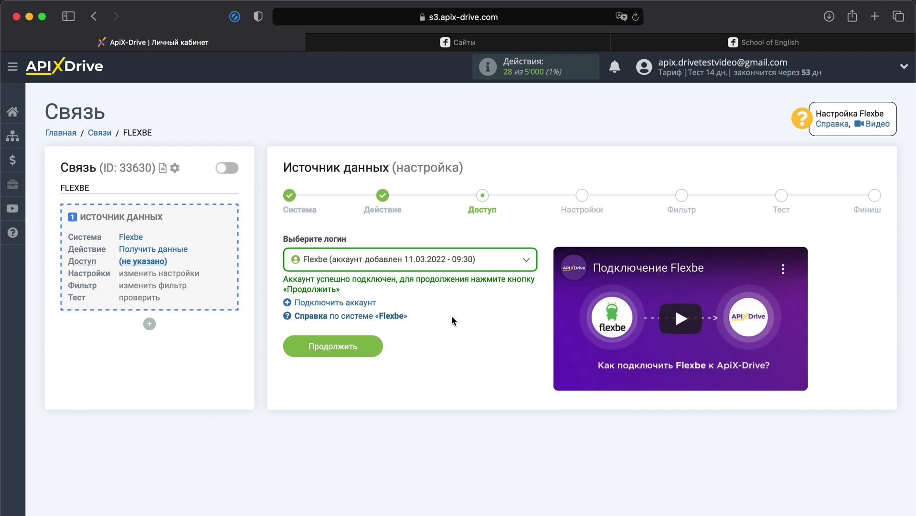
click(501, 266)
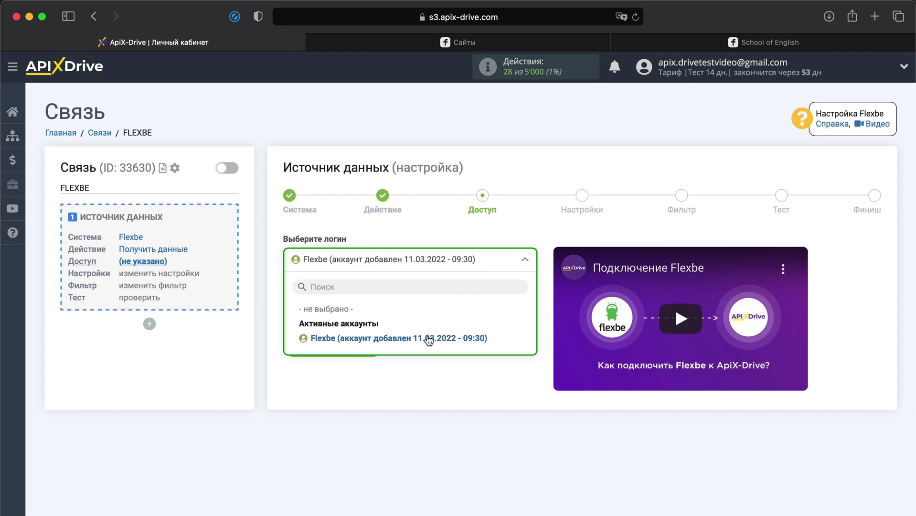
click(426, 338)
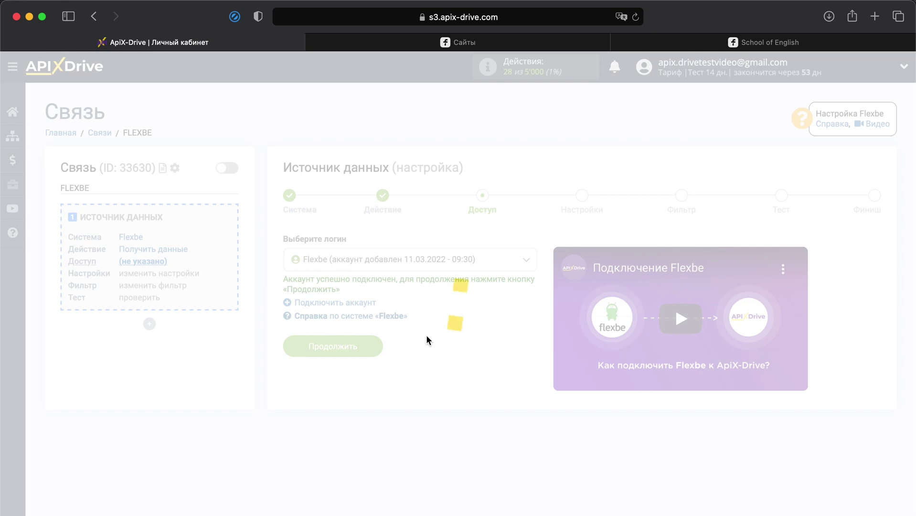
click(362, 349)
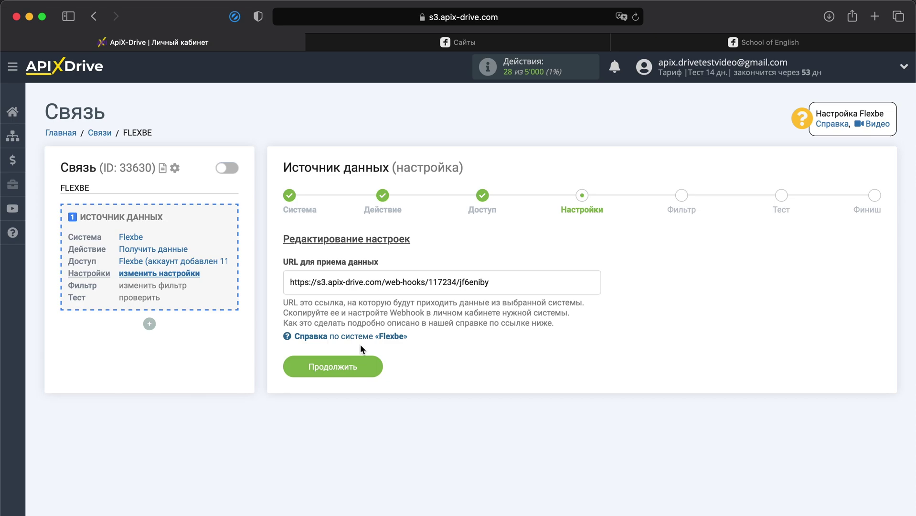
Step: Copy the Flexbe data-receiving webhook URL from the settings step
drag(492, 282, 250, 285)
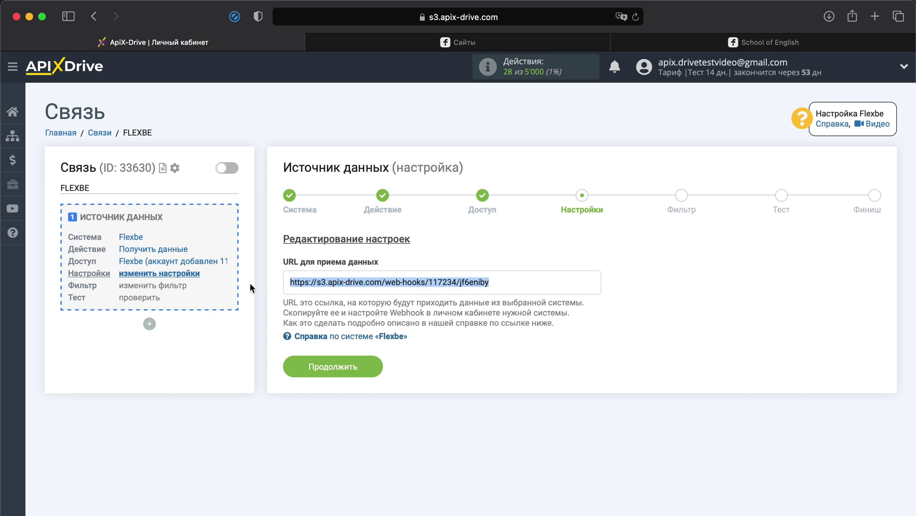
right_click(295, 280)
click(311, 338)
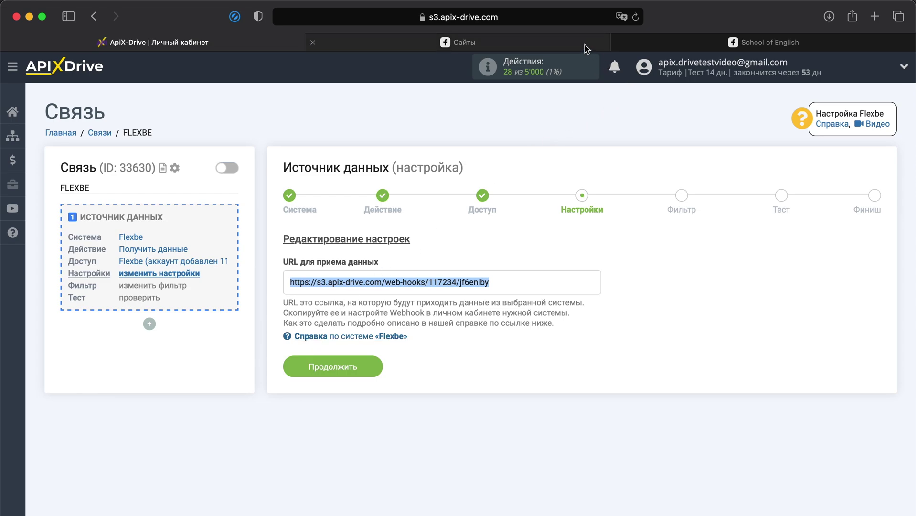
click(586, 48)
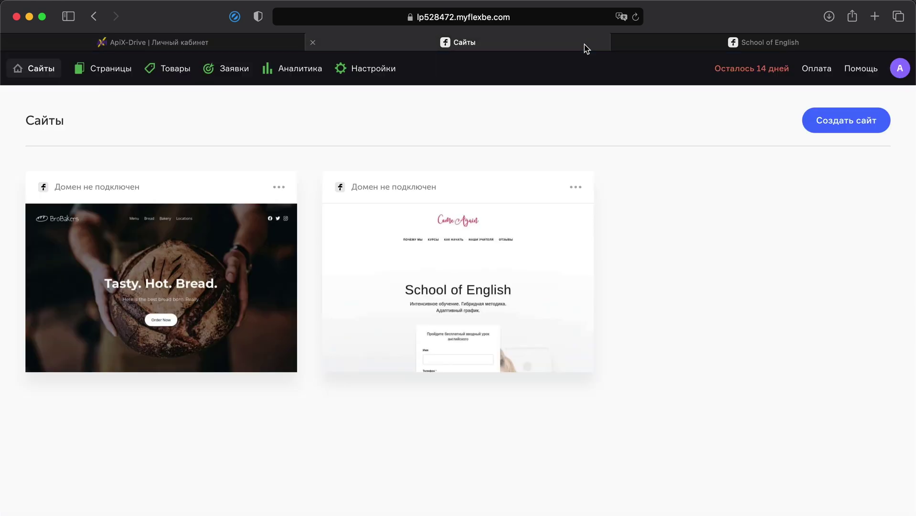
Step: Paste the ApiX-Drive URL as Webhook #1 in Flexbe's API settings and save it
click(385, 70)
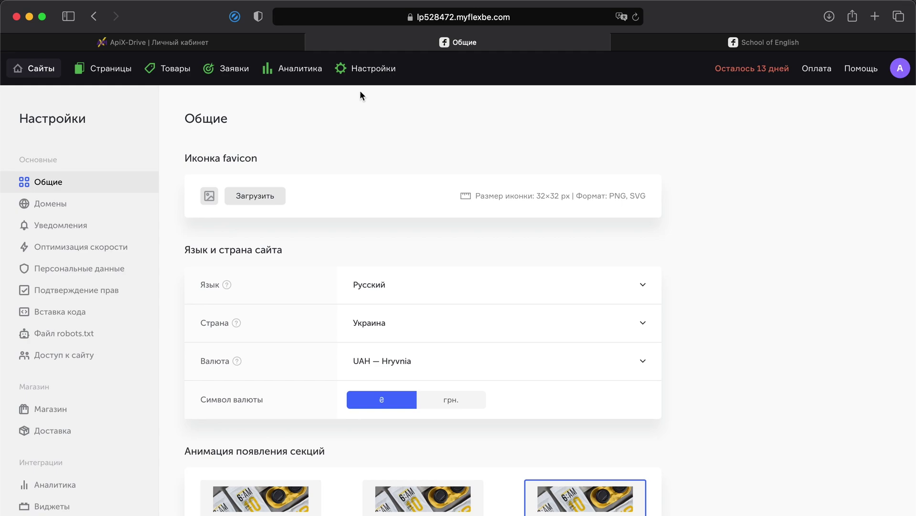
scroll(100, 297, down, 4)
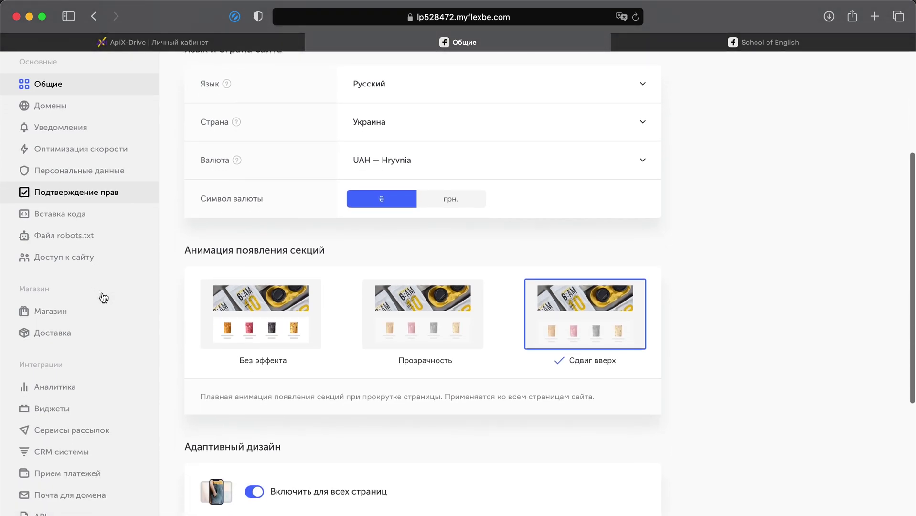
click(41, 511)
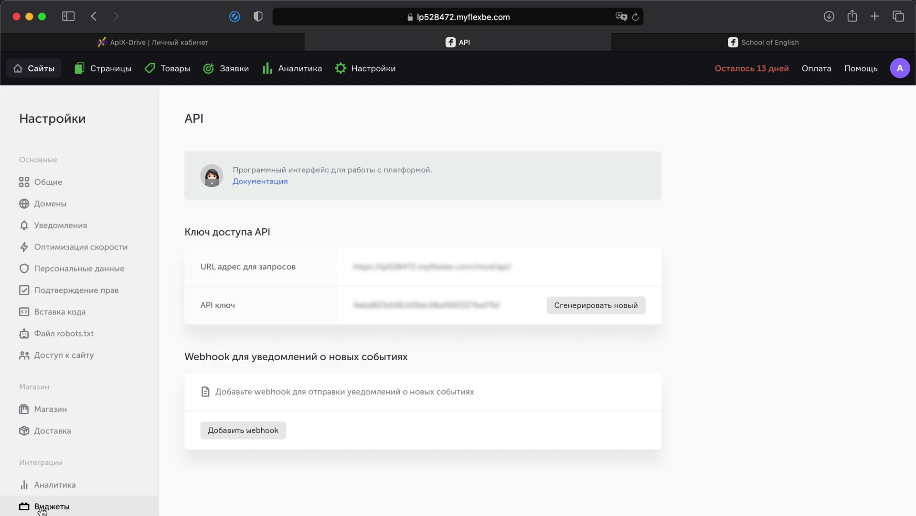
click(223, 435)
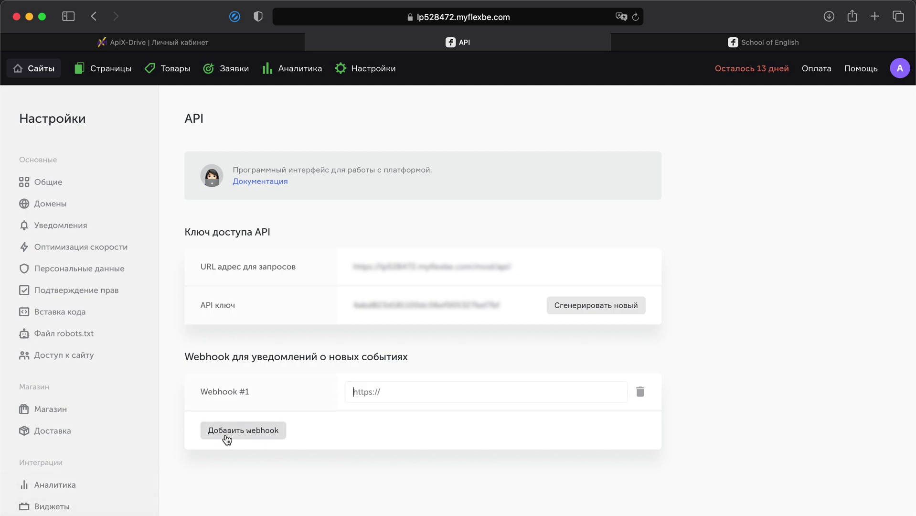
right_click(389, 399)
click(397, 432)
click(596, 401)
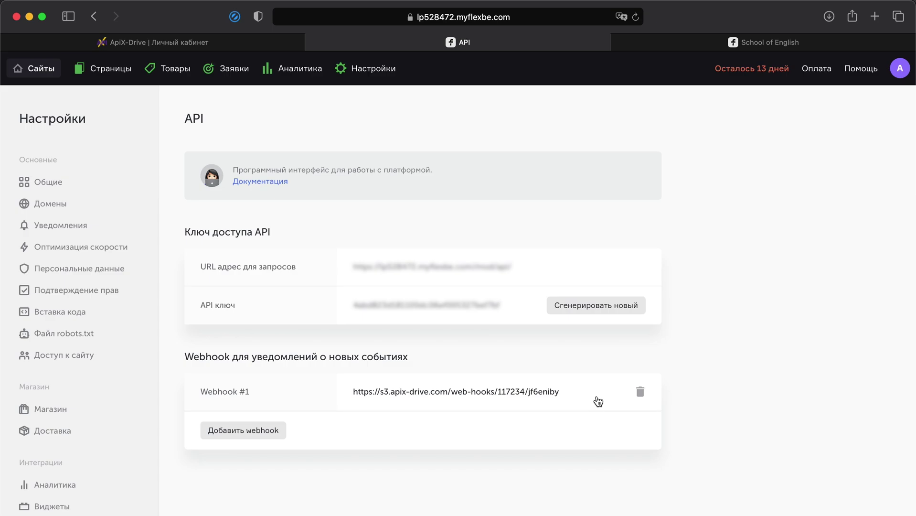
Step: Submit the landing-page form with a test name, phone and e-mail, then close the 'Спасибо!' popup
click(808, 48)
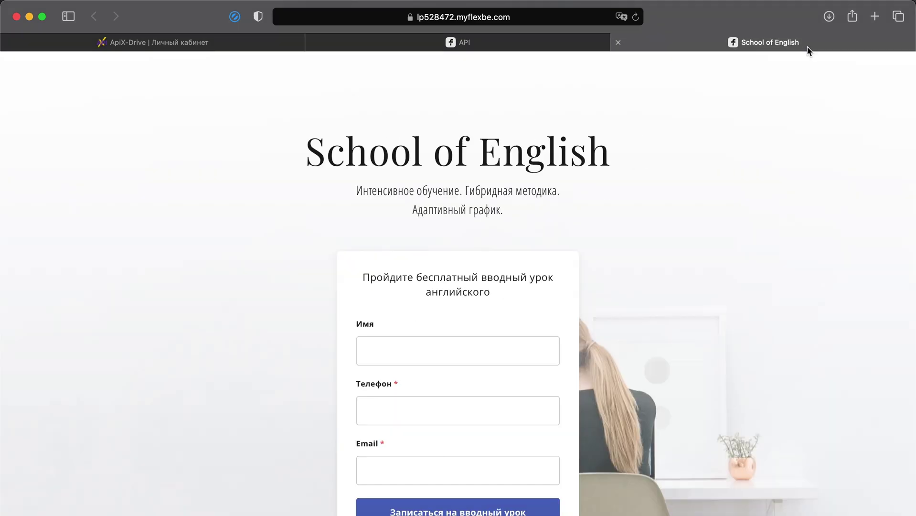
scroll(620, 192, down, 5)
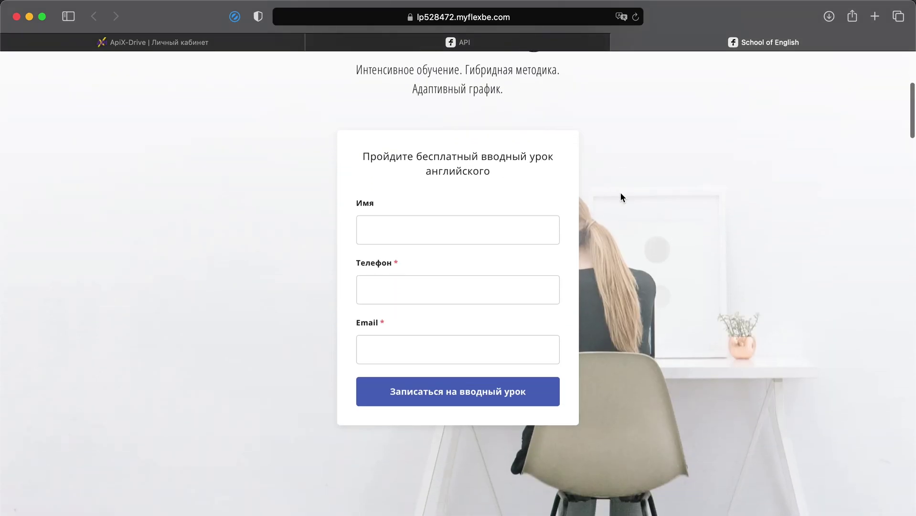
click(519, 231)
text(Егор)
click(513, 283)
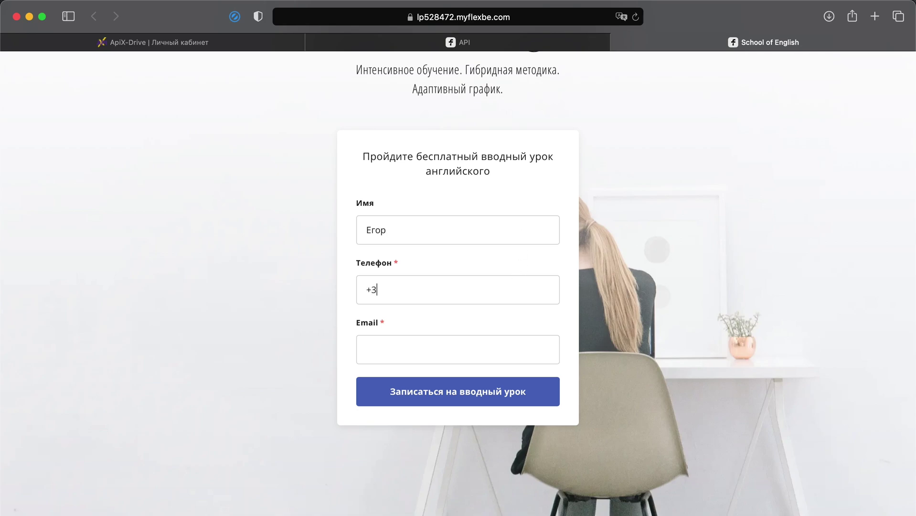
click(520, 346)
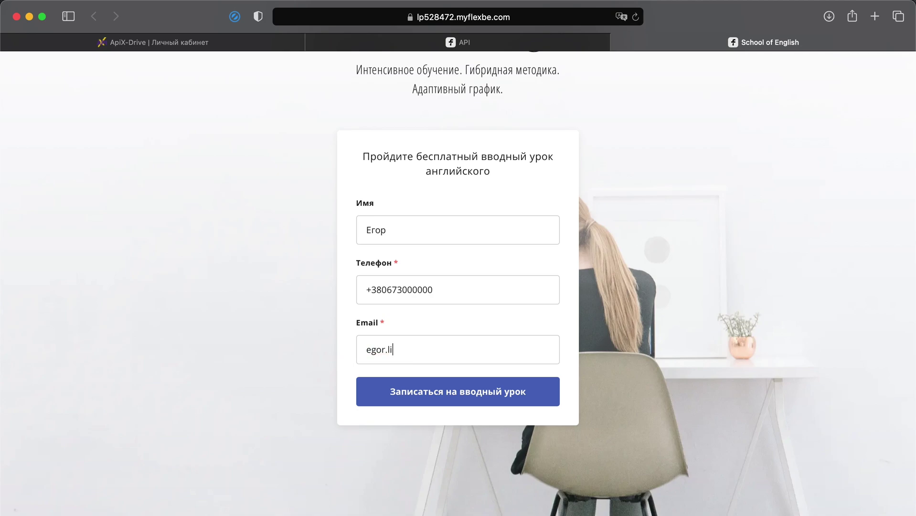
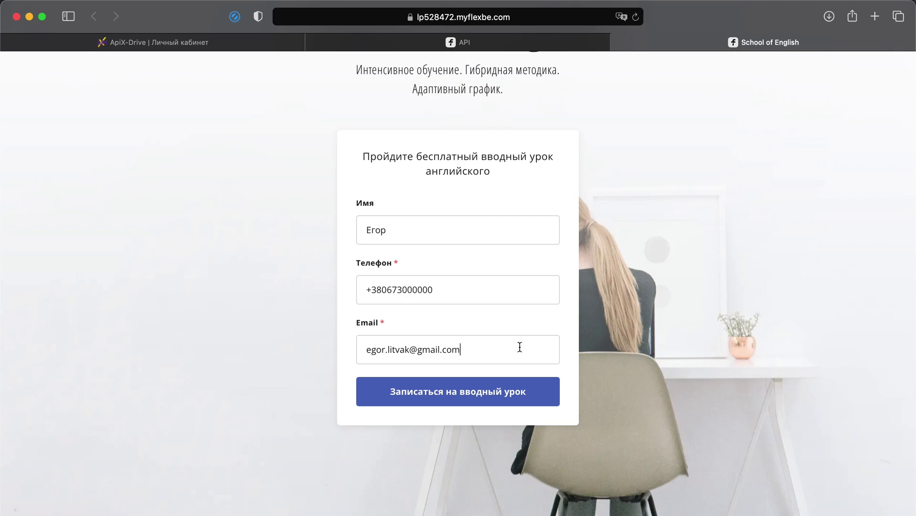
click(506, 393)
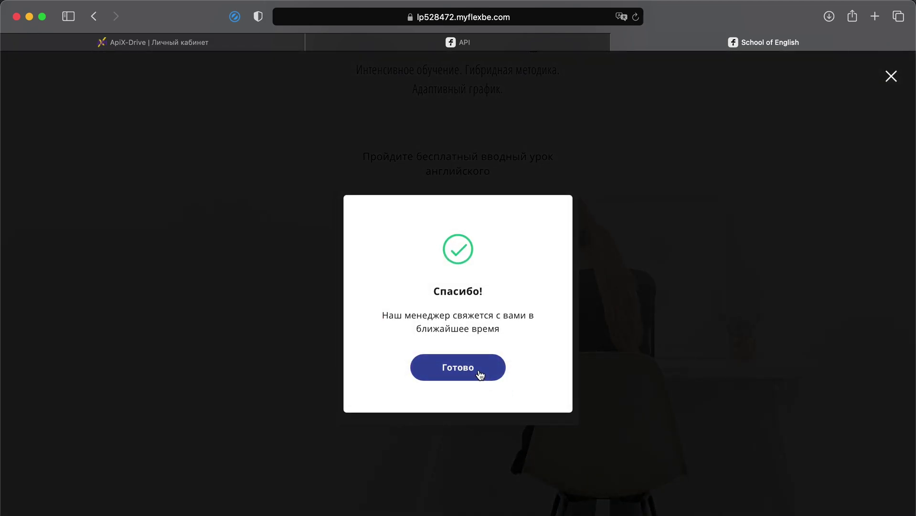
click(480, 375)
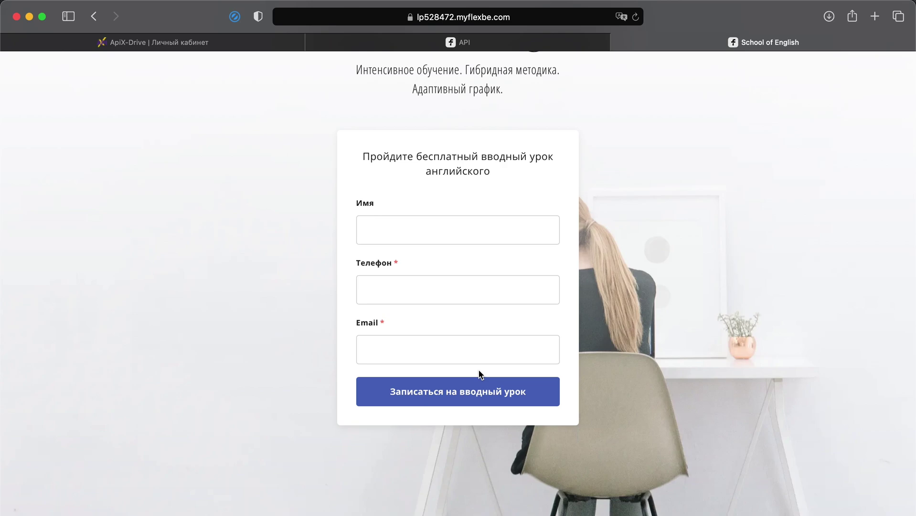
Step: Pass the Настройки and Фильтр steps, review the loaded test lead data, and complete the source setup
click(185, 43)
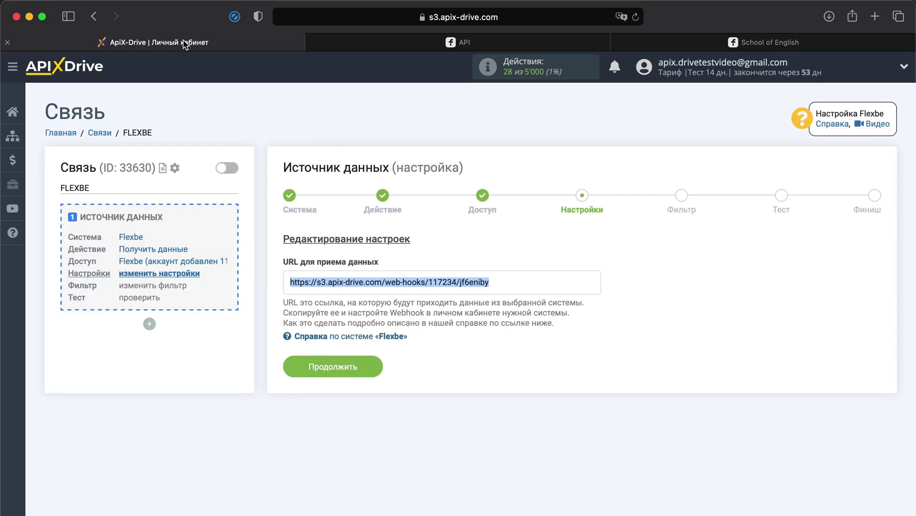
click(311, 368)
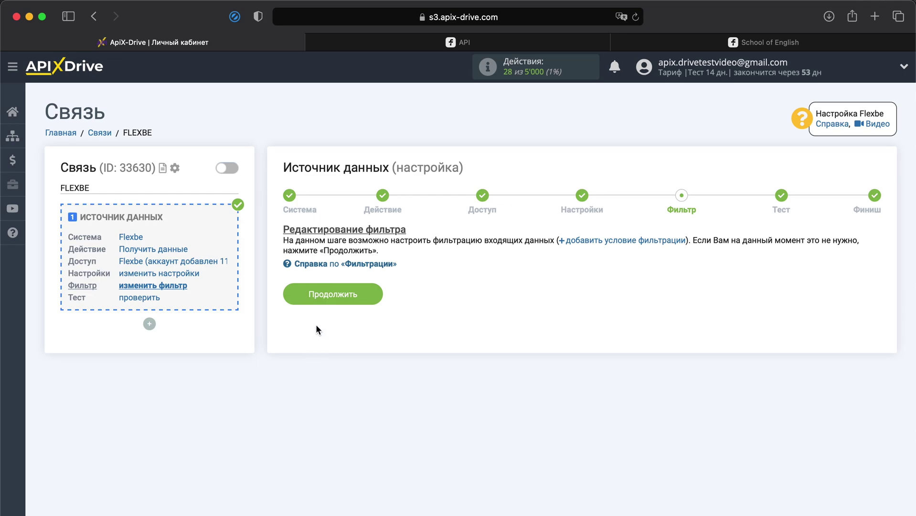
click(327, 296)
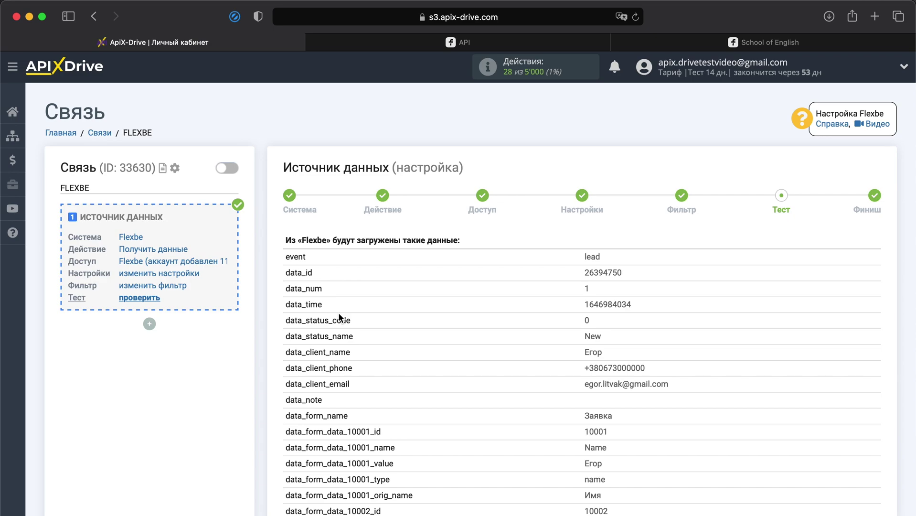
scroll(339, 315, down, 6)
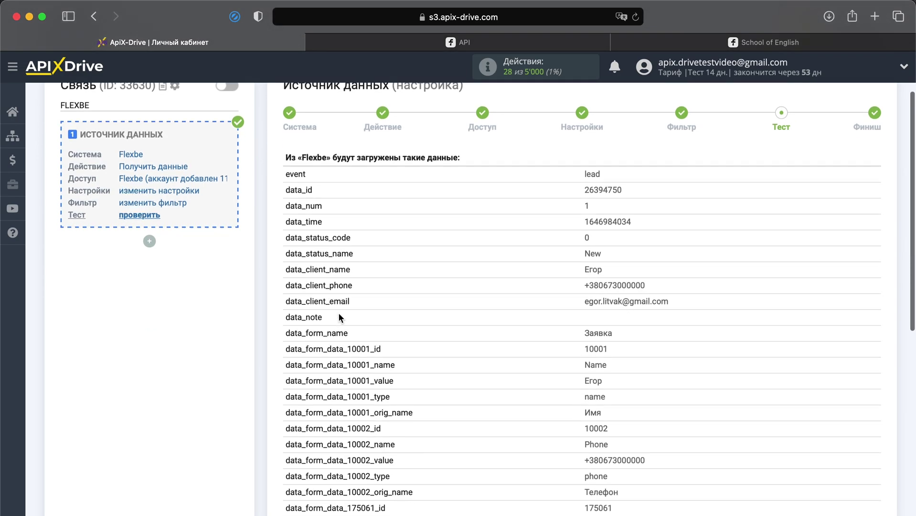
scroll(339, 315, down, 3)
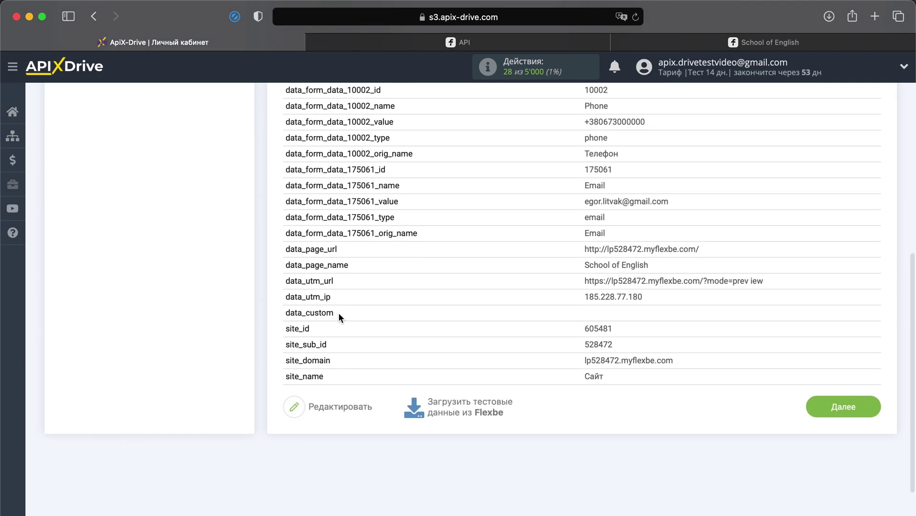
click(843, 406)
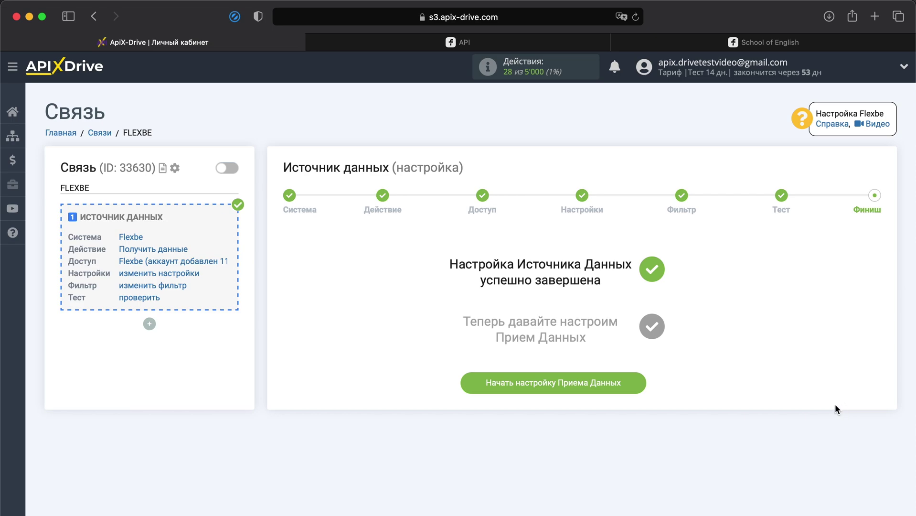
Step: Begin the data receiver setup and choose Zoho as the receiving system
click(605, 378)
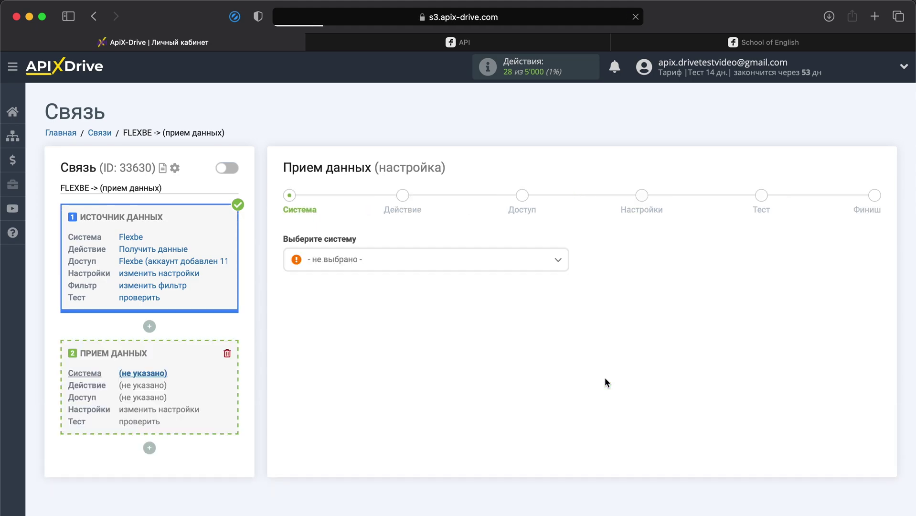
click(515, 263)
scroll(432, 344, down, 15)
scroll(432, 344, down, 20)
scroll(432, 344, down, 20)
scroll(432, 345, down, 20)
scroll(432, 345, down, 10)
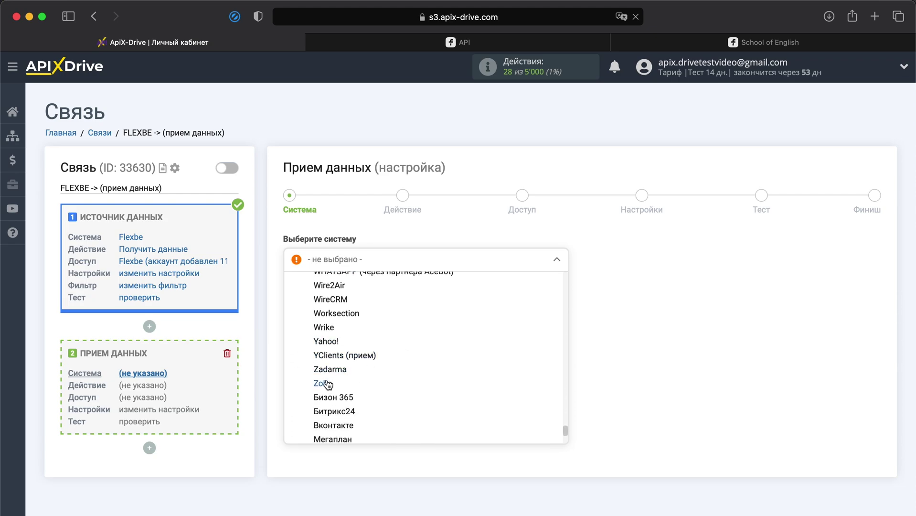
click(326, 384)
click(346, 293)
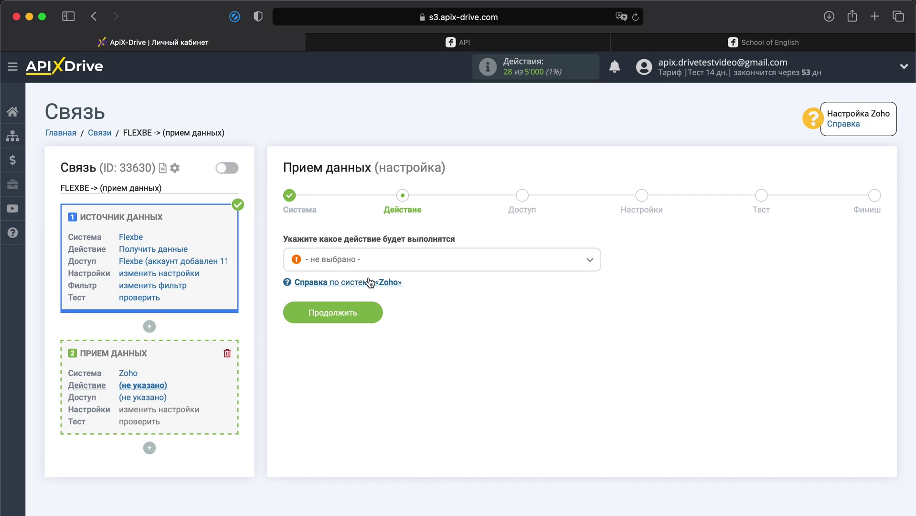
Step: Set the Zoho action to 'Создать лид' and confirm it
click(386, 268)
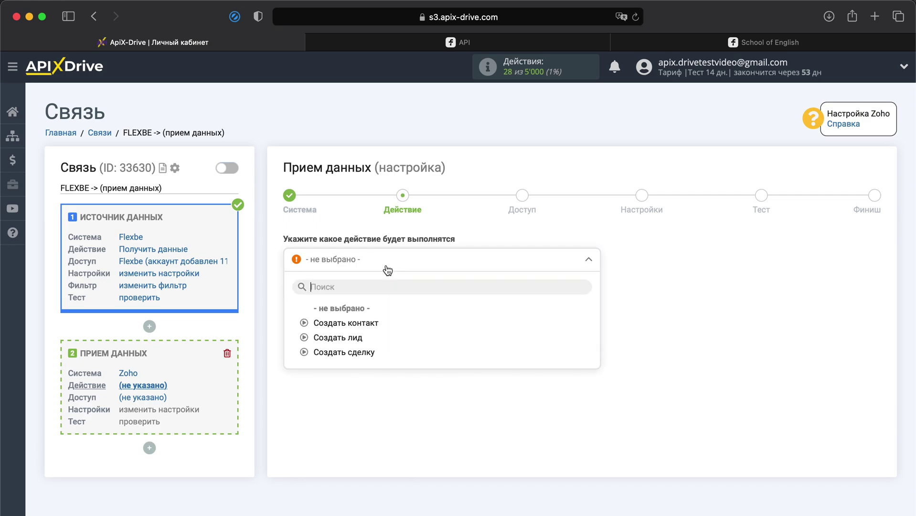
click(352, 338)
click(354, 315)
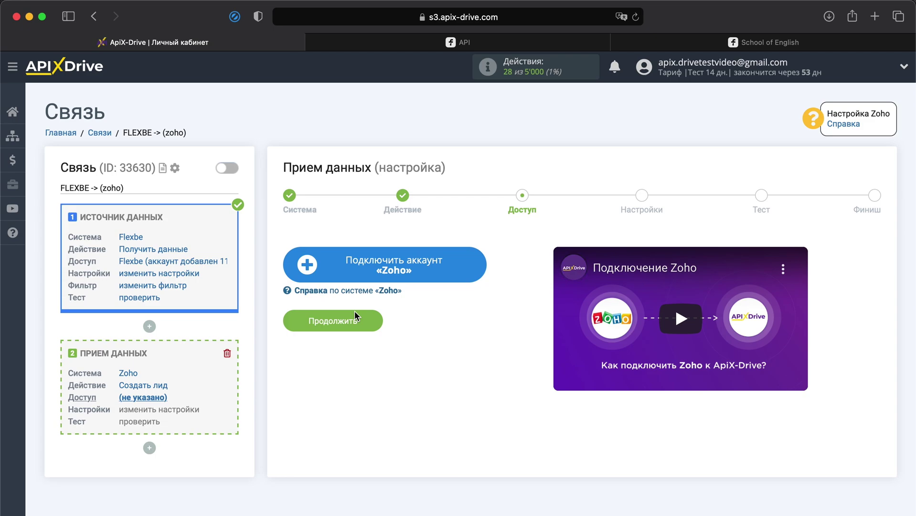
Step: Sign in to Zoho with the account e-mail and password, then accept ApiX Drive's CRM access
click(419, 260)
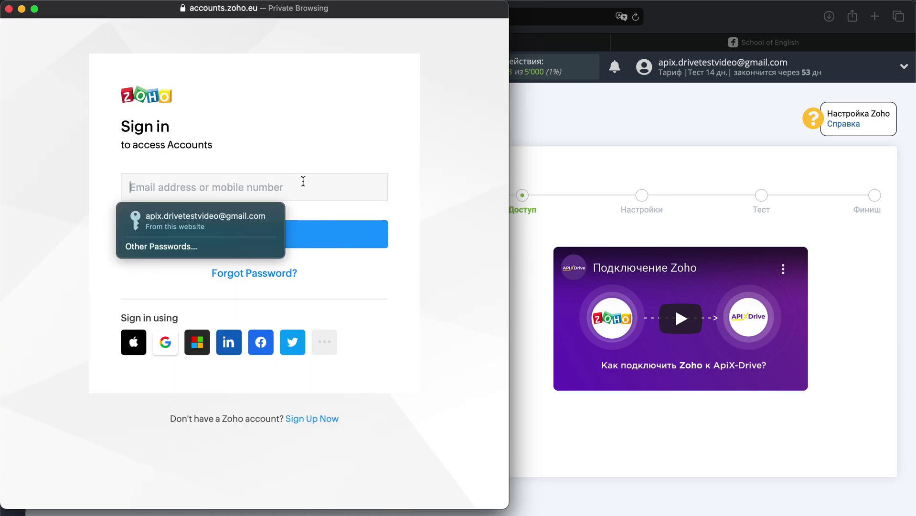
click(328, 235)
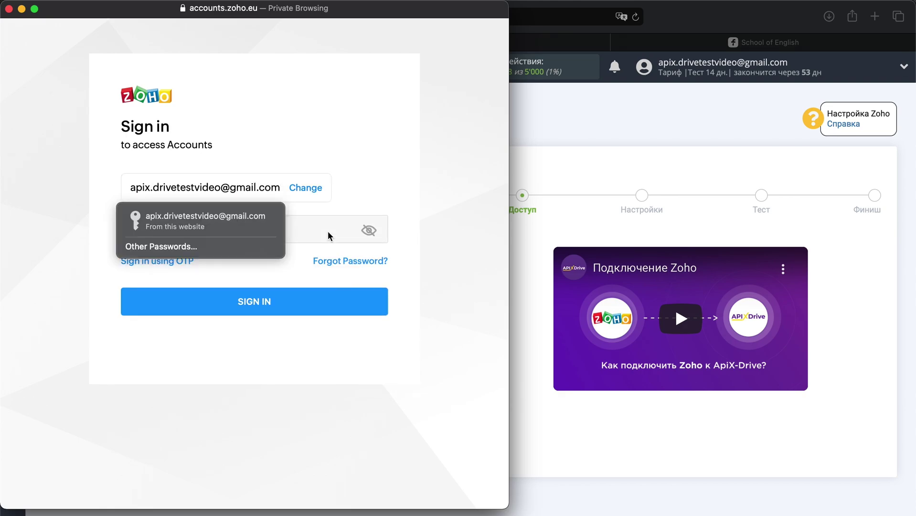
click(315, 232)
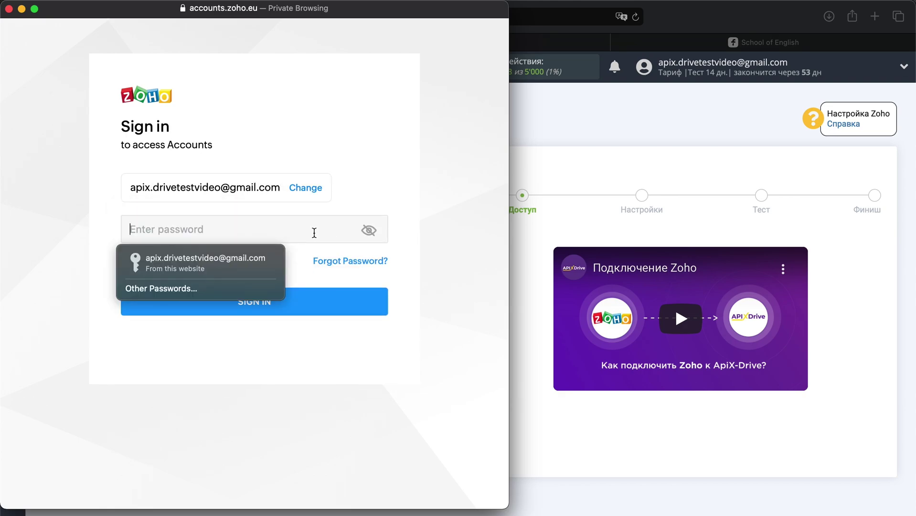
text(••••••••••••••••••••••••)
click(275, 300)
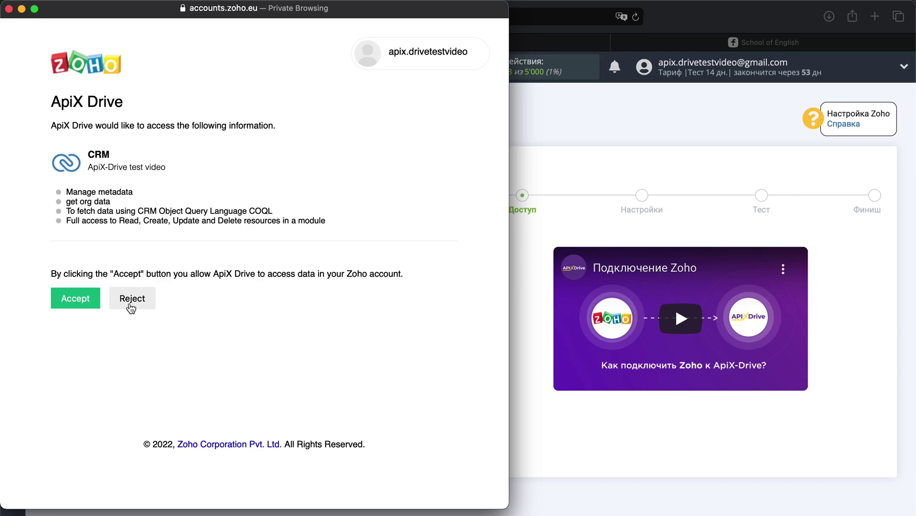
click(66, 303)
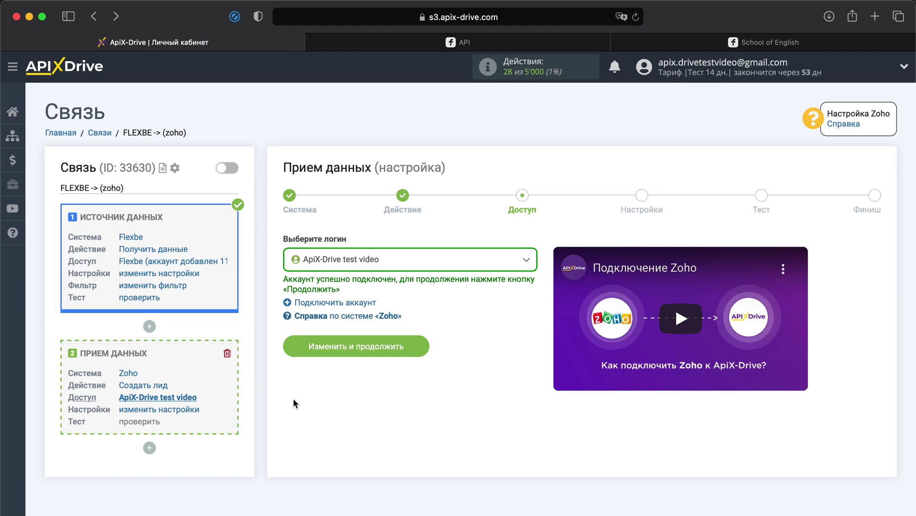
Step: Select the 'ApiX-Drive test video' Zoho login and save it to reach the lead fields
click(404, 266)
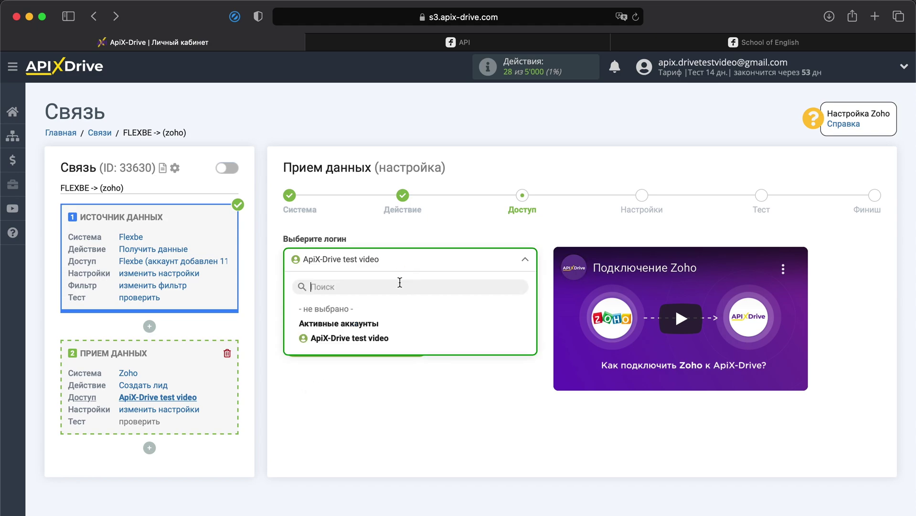
click(371, 339)
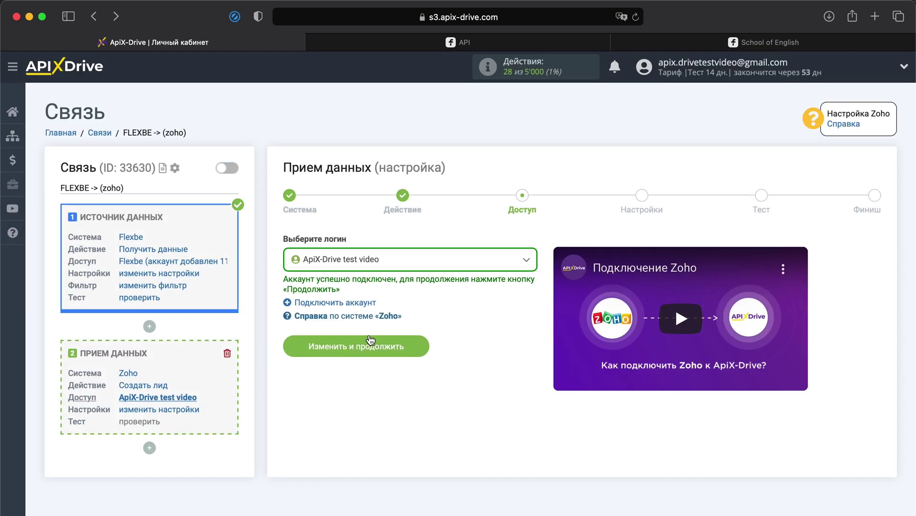
click(370, 340)
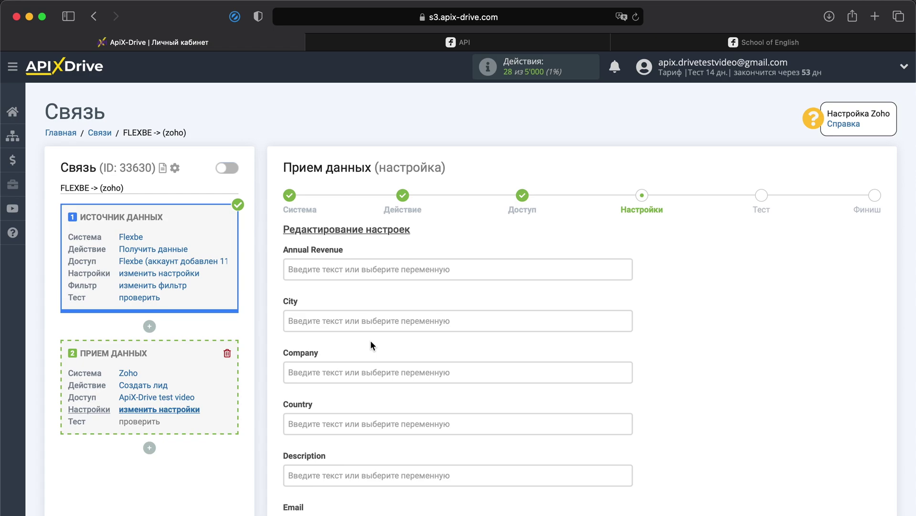
Step: Set the lead Description to 'Новая заявка на Flexbe'
scroll(370, 340, down, 5)
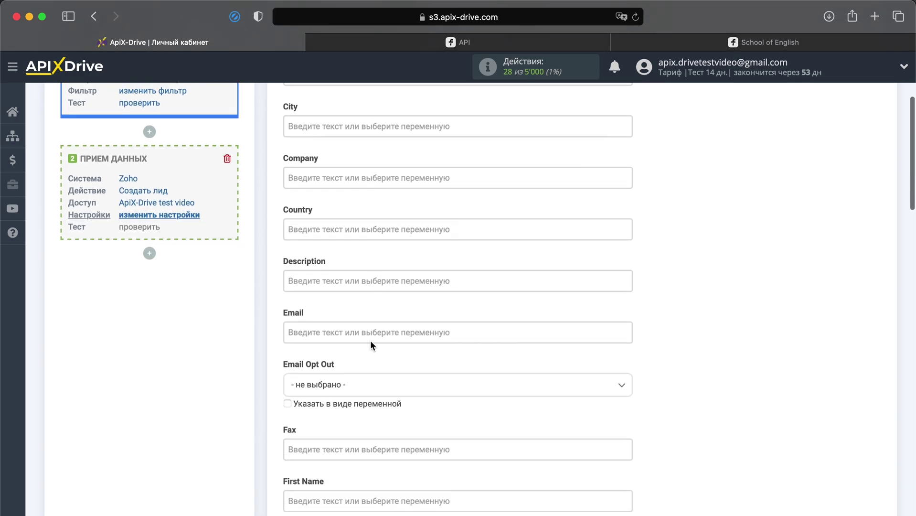
click(394, 260)
text(Нова)
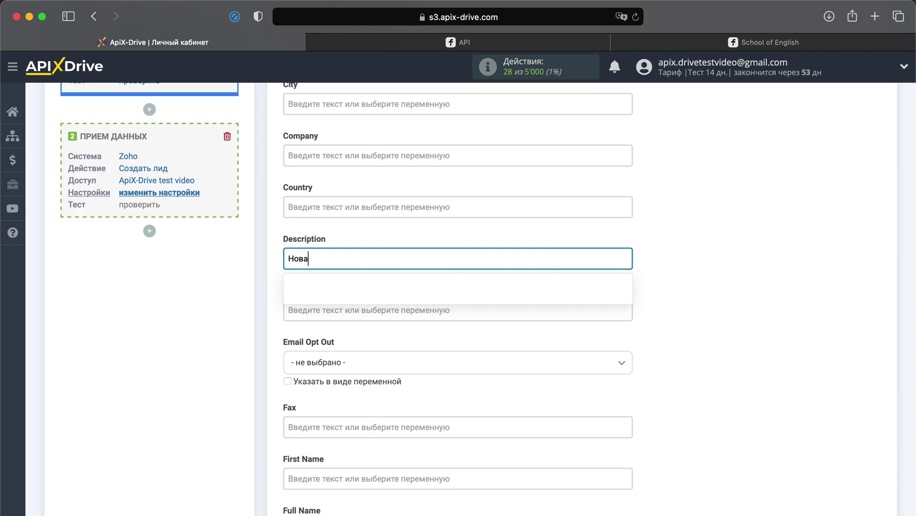
text(я зая)
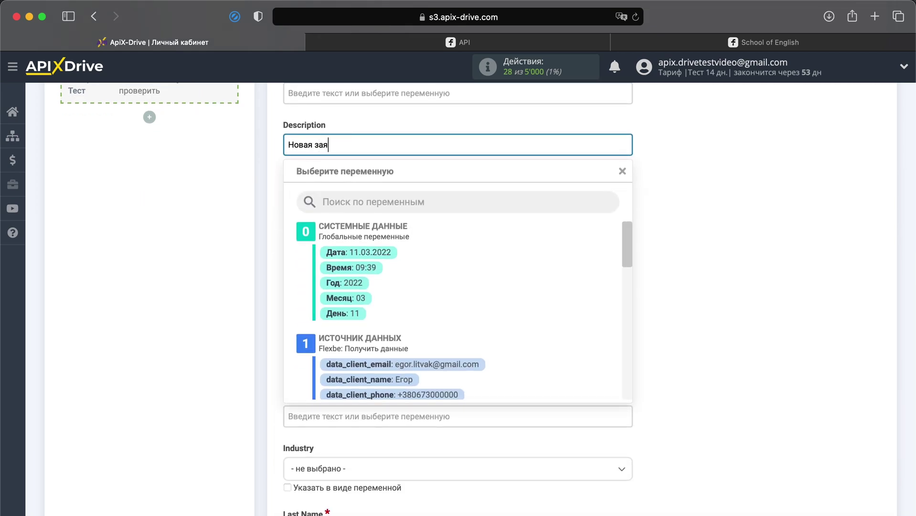
text(вка на Flexbe)
click(779, 219)
Step: Map Email, Last Name and Phone to data_client_email, data_client_name and data_client_phone, then continue
click(596, 193)
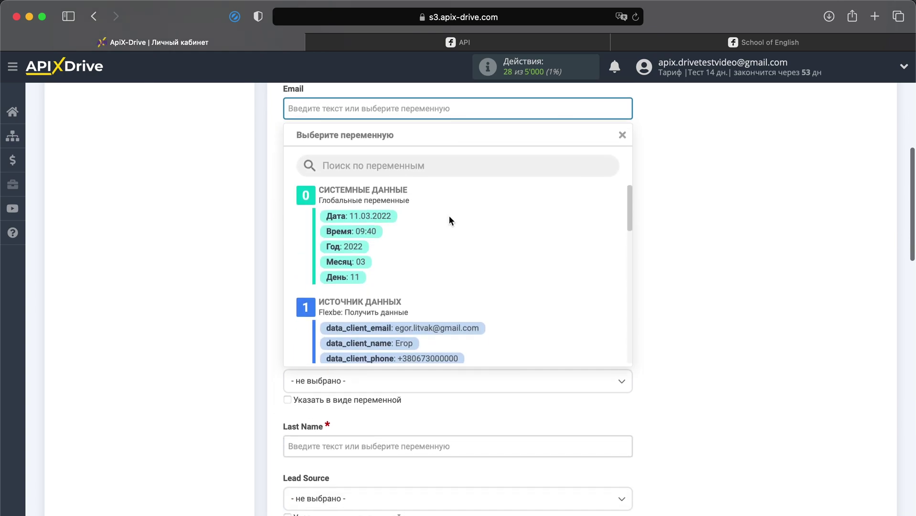
click(430, 321)
scroll(433, 325, down, 3)
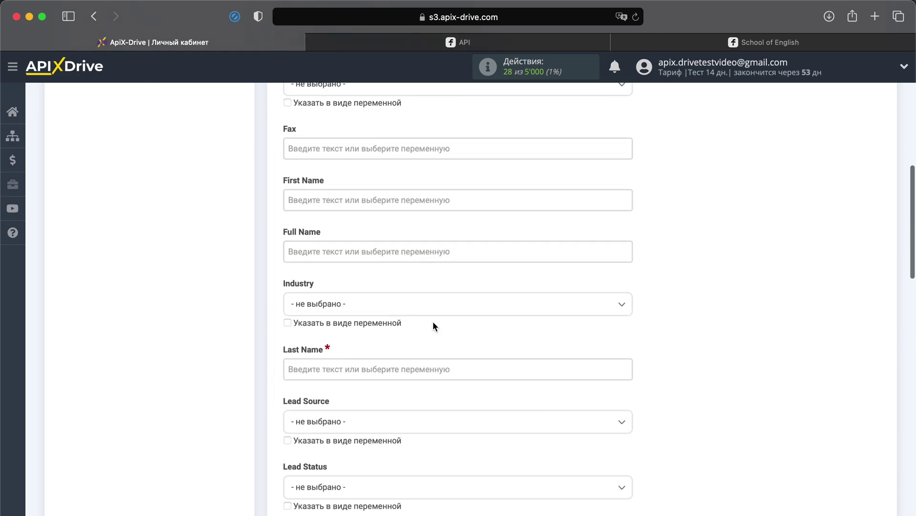
click(433, 323)
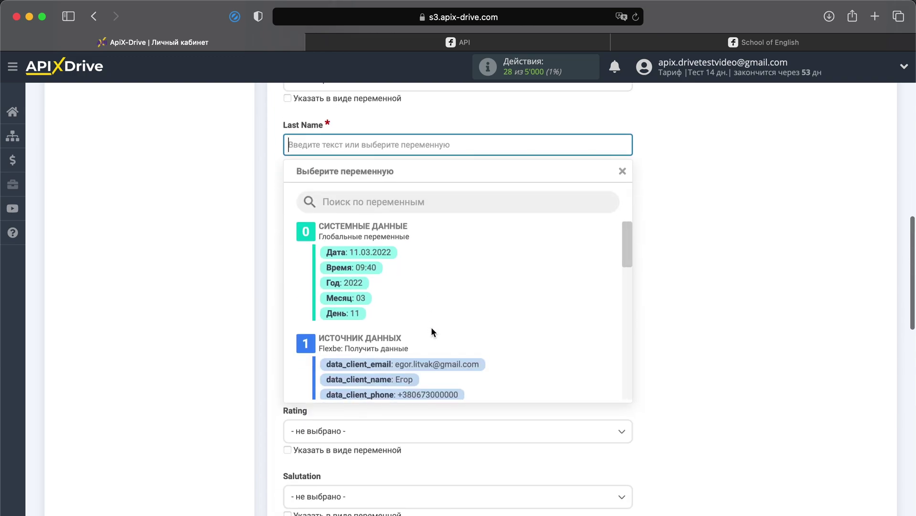
click(406, 378)
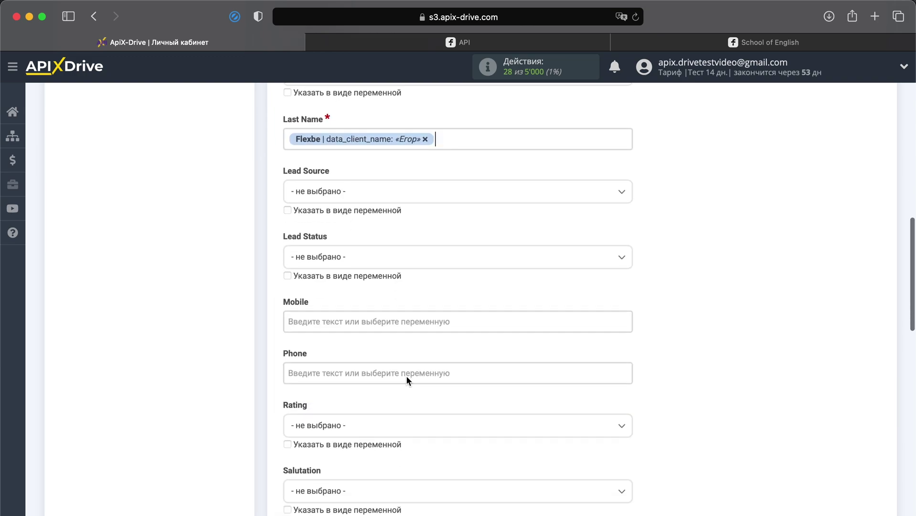
click(412, 348)
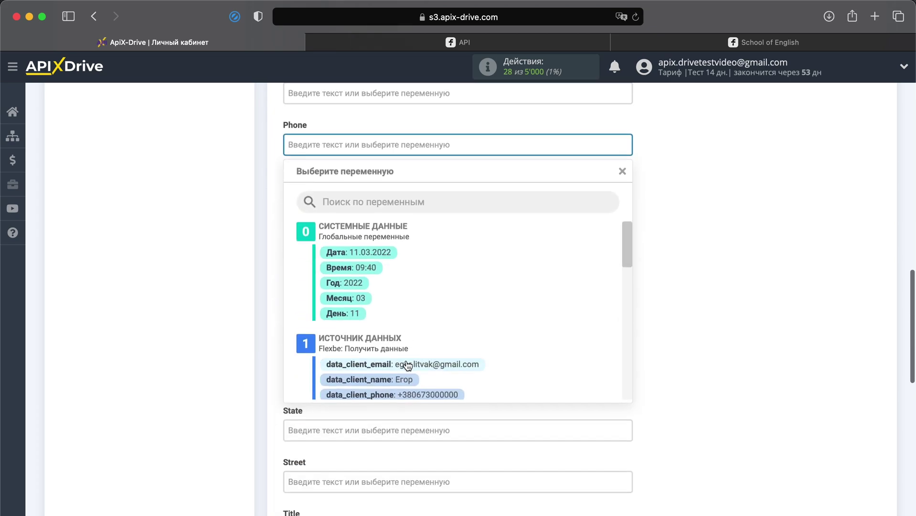
click(403, 394)
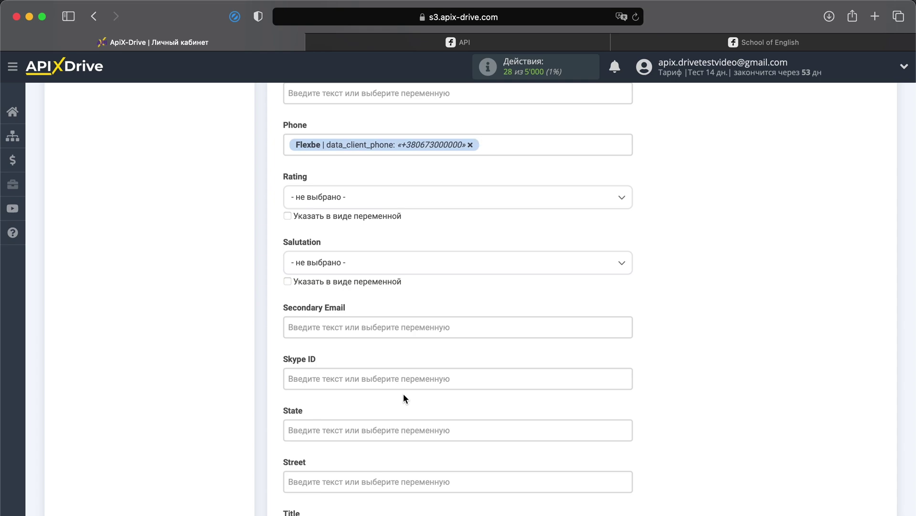
scroll(403, 394, down, 8)
scroll(403, 397, down, 5)
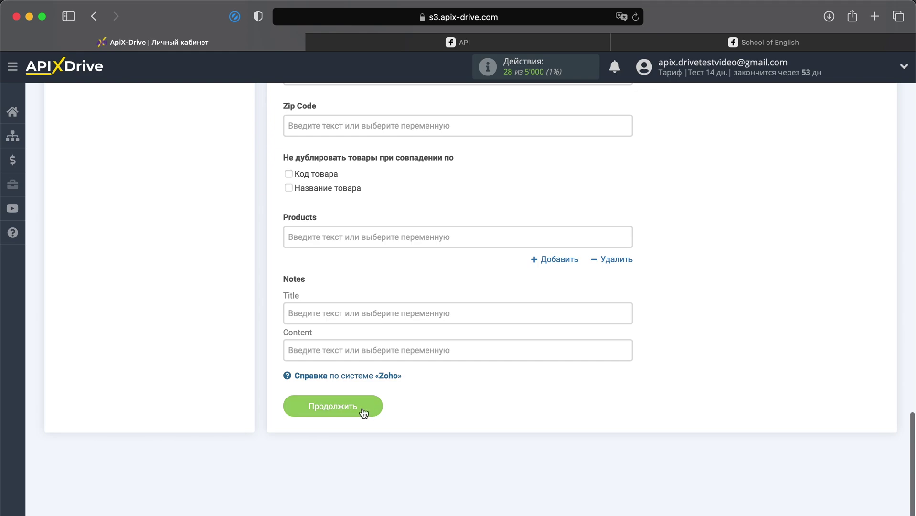
click(361, 410)
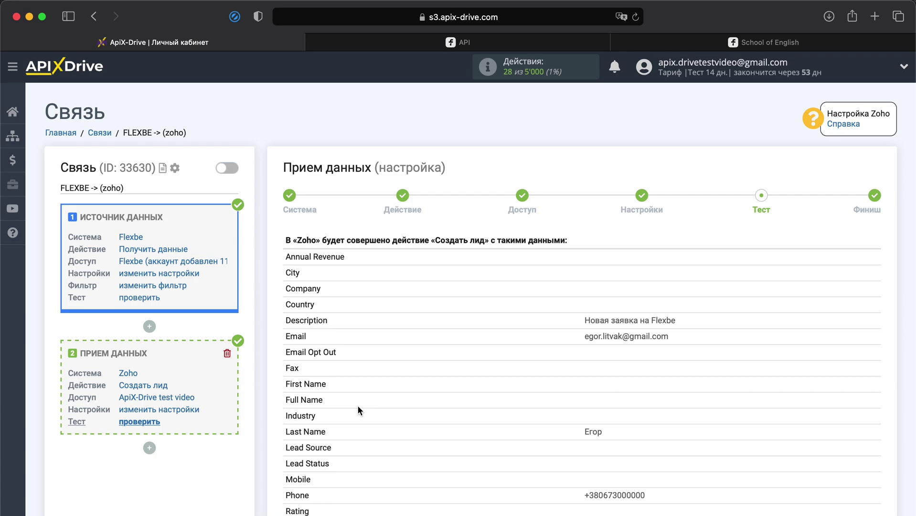
Step: Send the test lead data to Zoho to complete «Создать лид», then go to the Zoho CRM window
scroll(358, 410, down, 8)
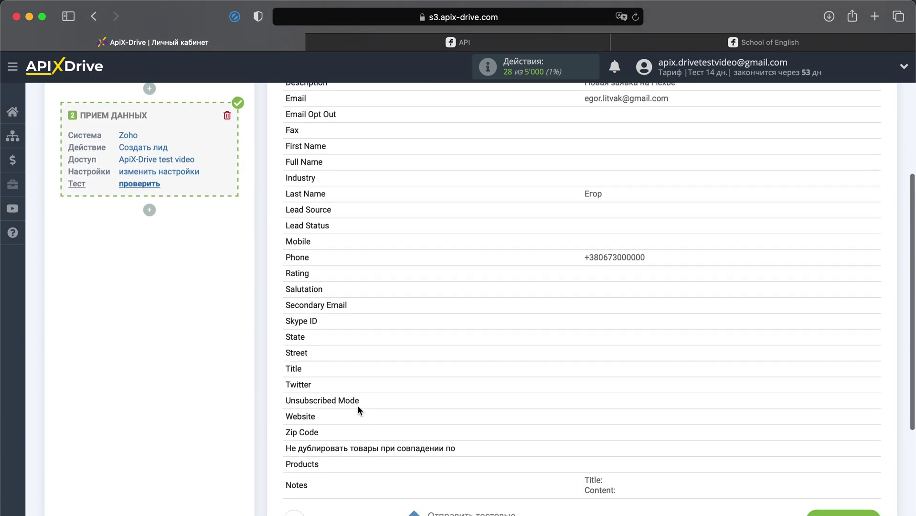
click(436, 398)
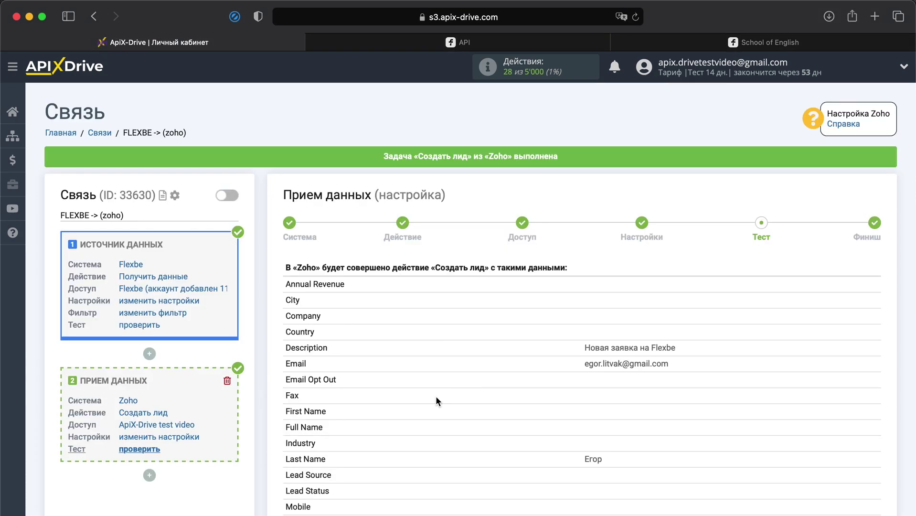
key(super+Tab)
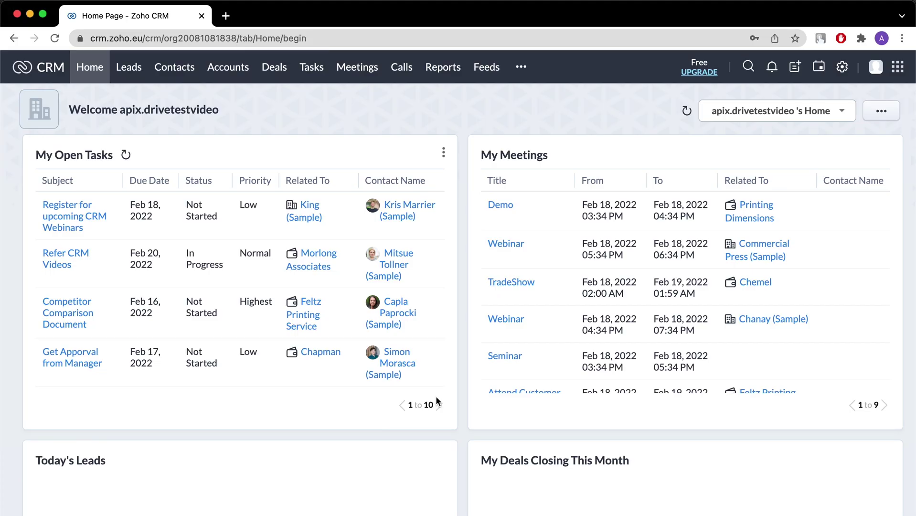
Step: Open the newest lead in Zoho CRM's Leads list and confirm its email and phone
click(123, 68)
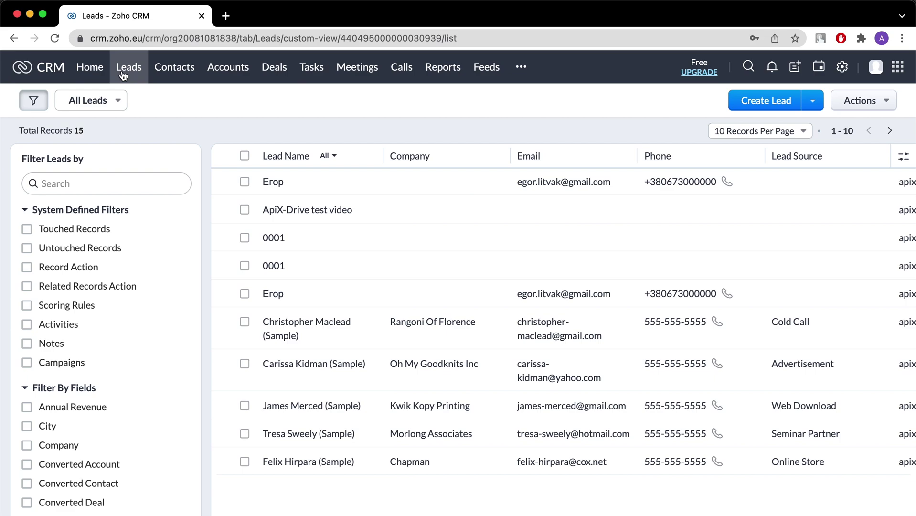
click(286, 181)
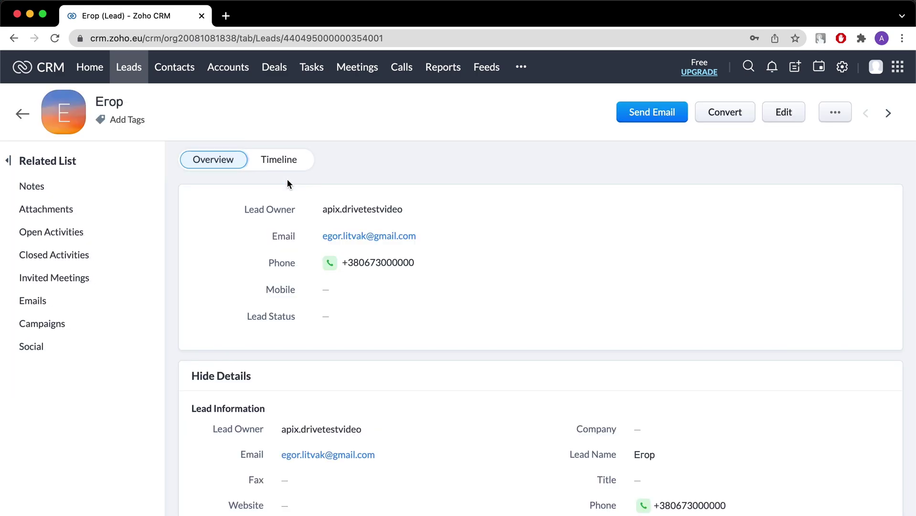
scroll(287, 179, down, 3)
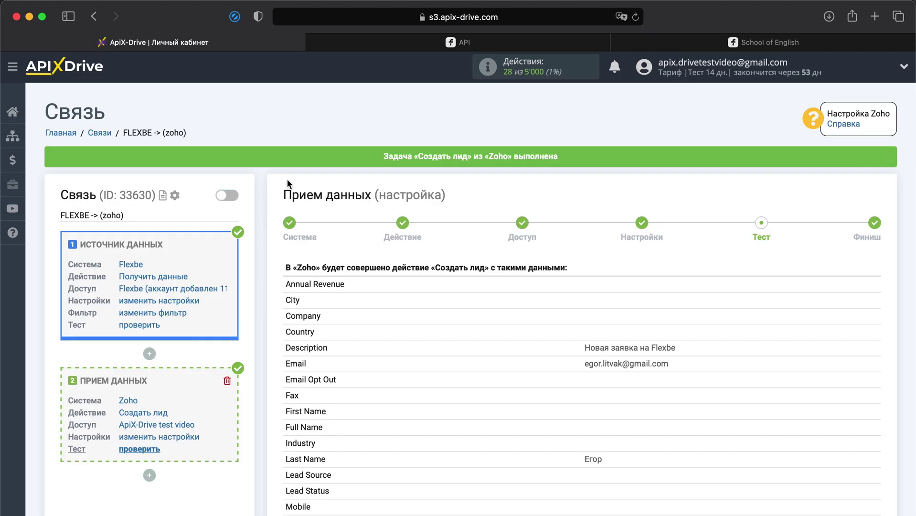
Step: Finish the Zoho test step and enable auto-update for FLEXBE -> (zoho) at the default 10-minute interval
scroll(287, 179, down, 5)
scroll(288, 183, down, 5)
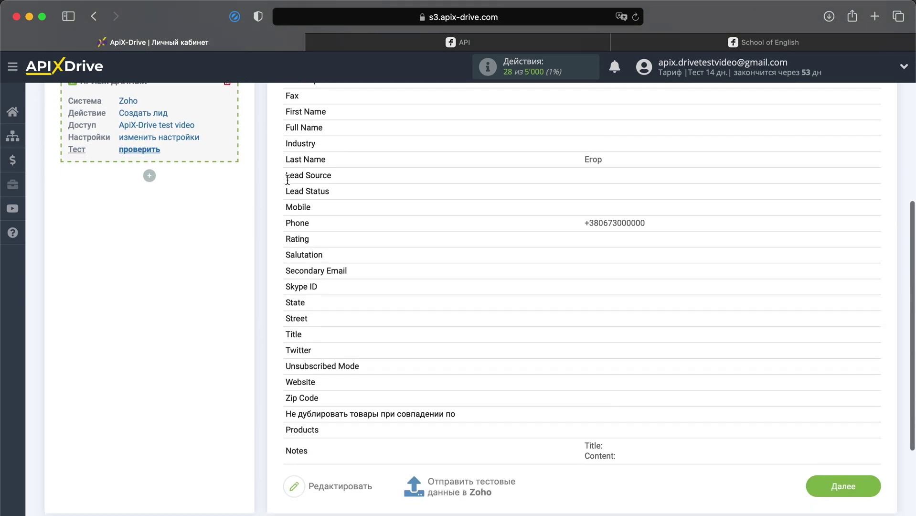
click(837, 449)
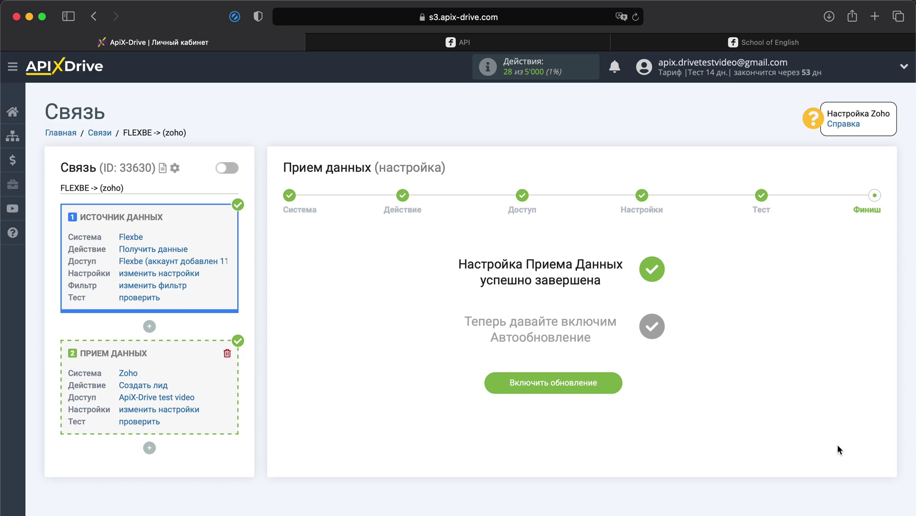
click(554, 387)
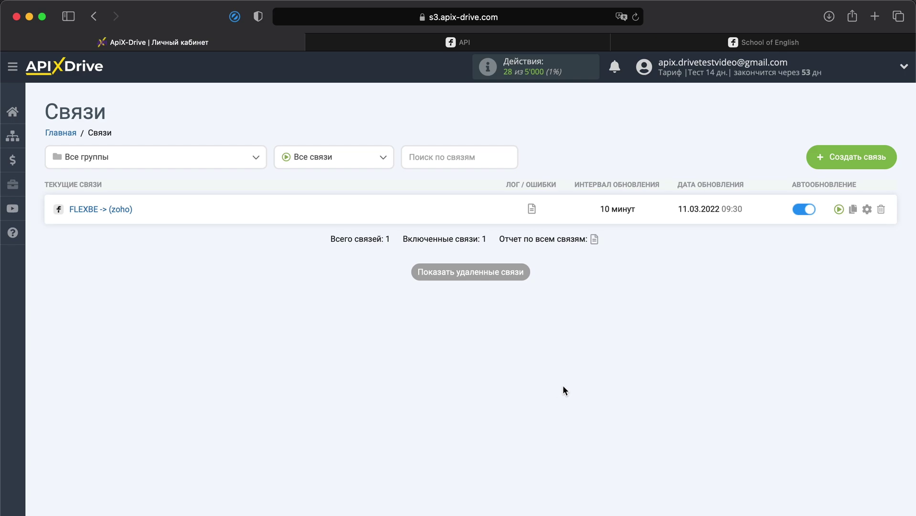
Step: Change the FLEXBE -> (zoho) Интервал обновления to 5 минут and save the connection settings
click(867, 209)
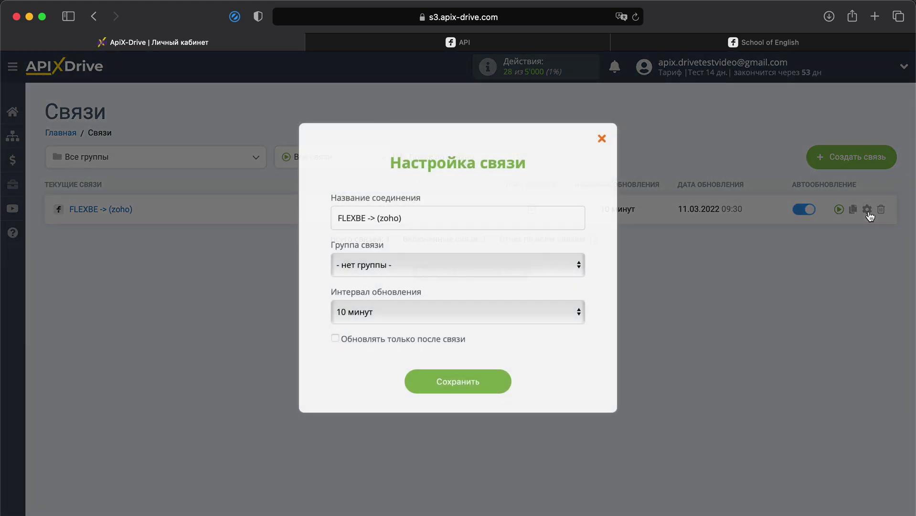
click(573, 316)
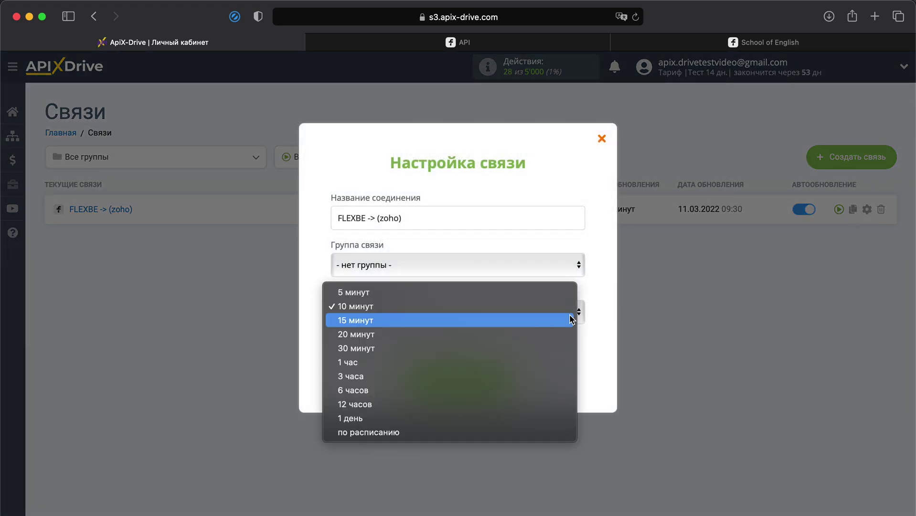
click(530, 292)
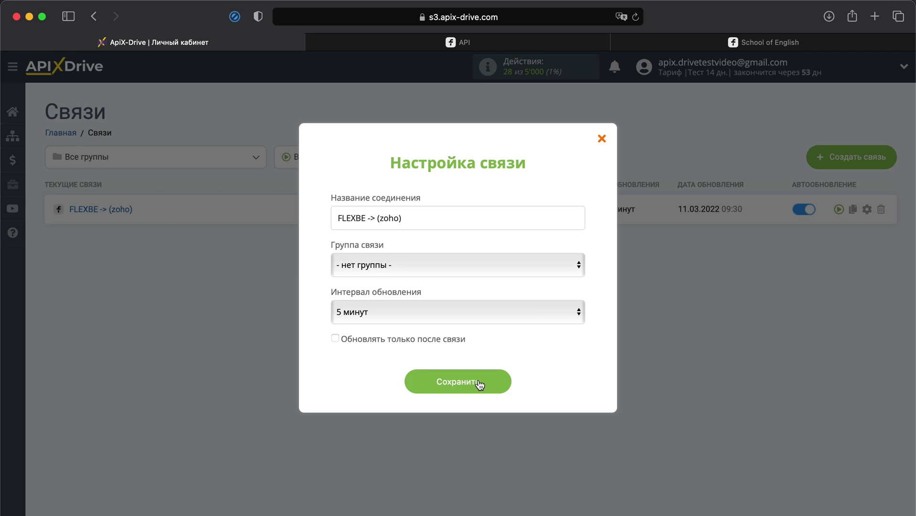
click(479, 383)
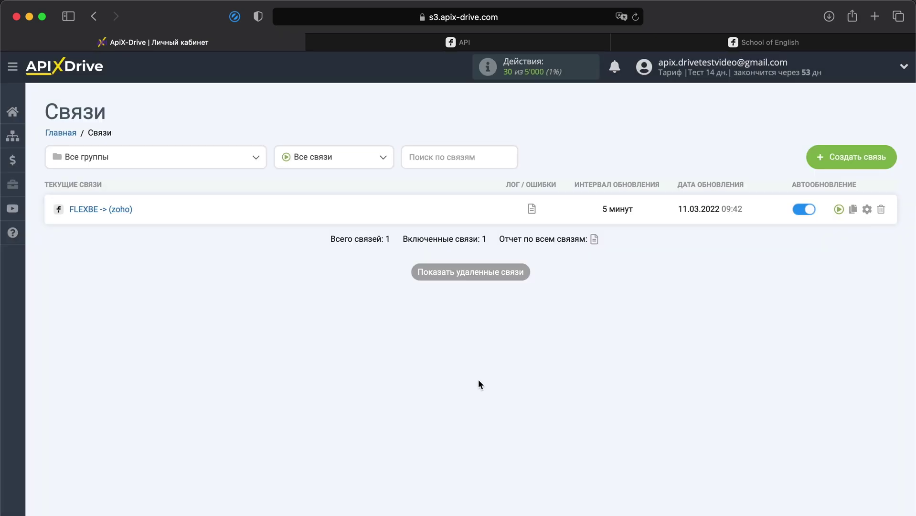